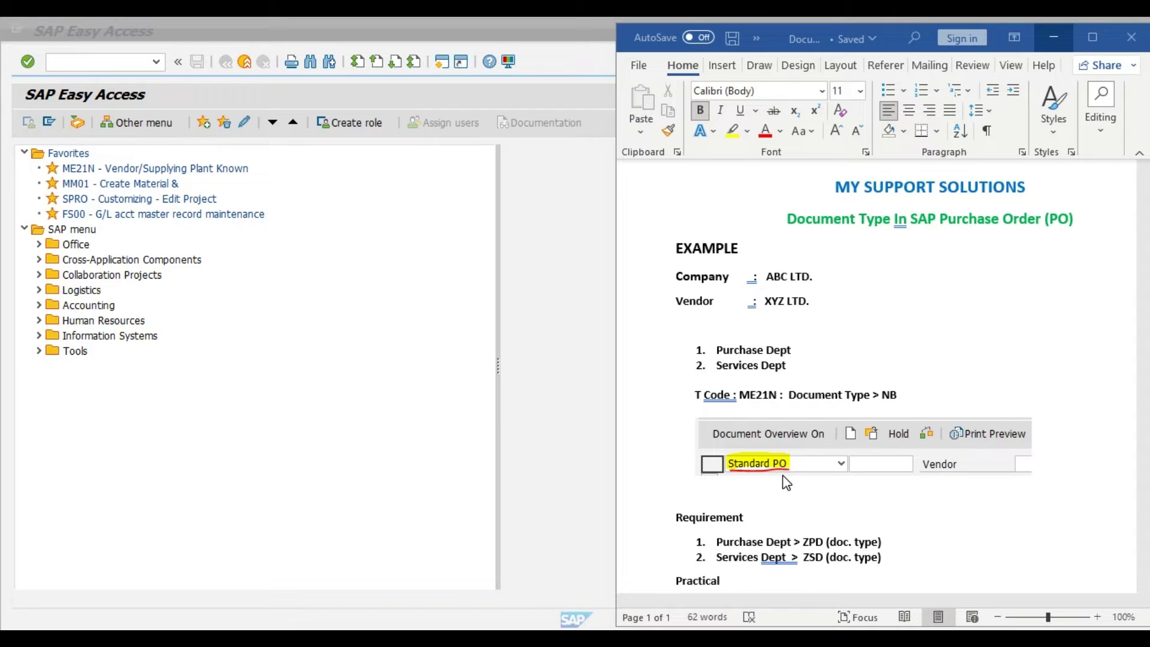
Step: Review the Practical steps in the Word notes, then bring SAP Easy Access forward
{"action": "scroll", "coordinate": [1087, 469], "scroll_direction": "down", "scroll_amount": 2}
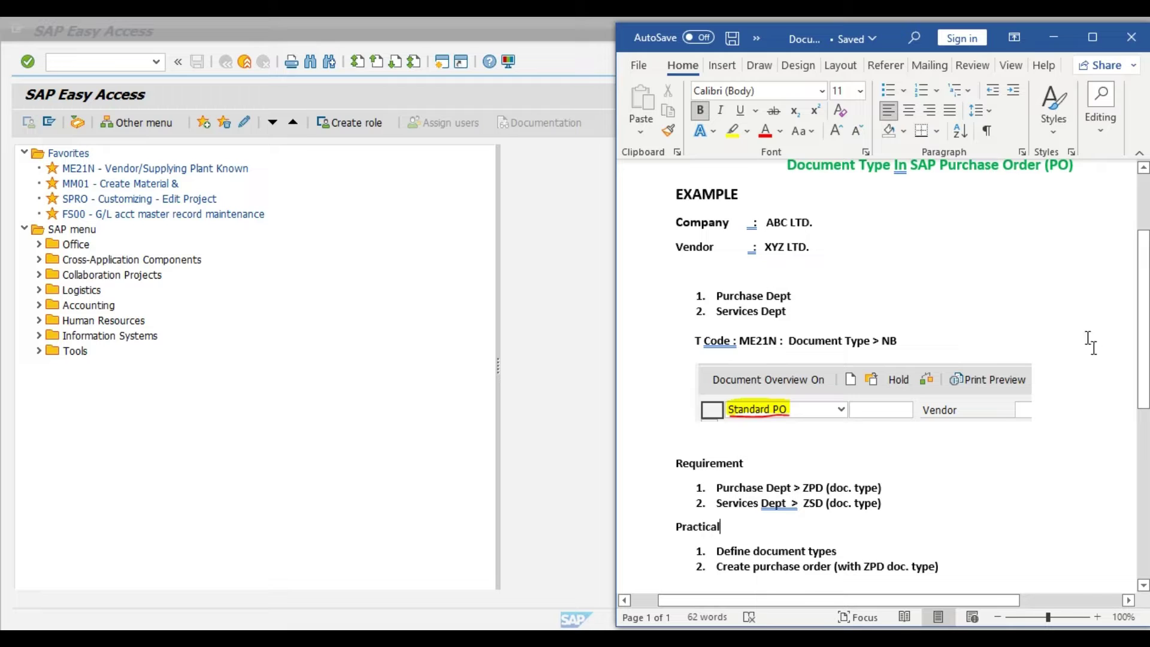
{"action": "left_click_drag", "start_coordinate": [1144, 349], "coordinate": [1144, 372]}
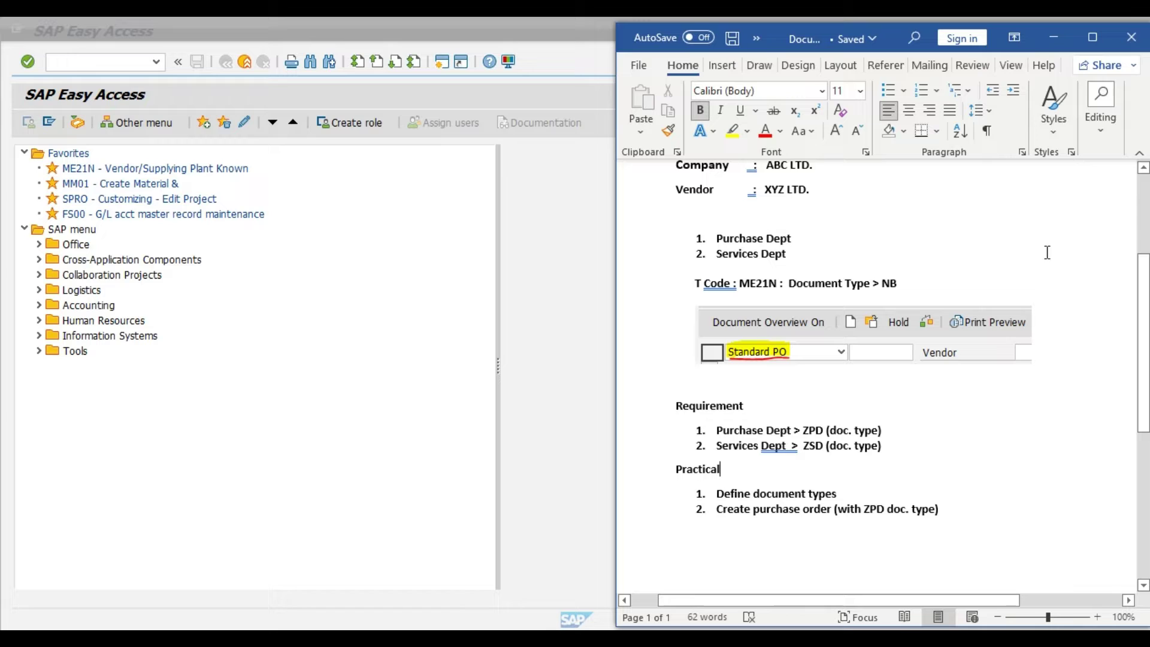
{"action": "left_click_drag", "start_coordinate": [1143, 412], "coordinate": [1144, 393]}
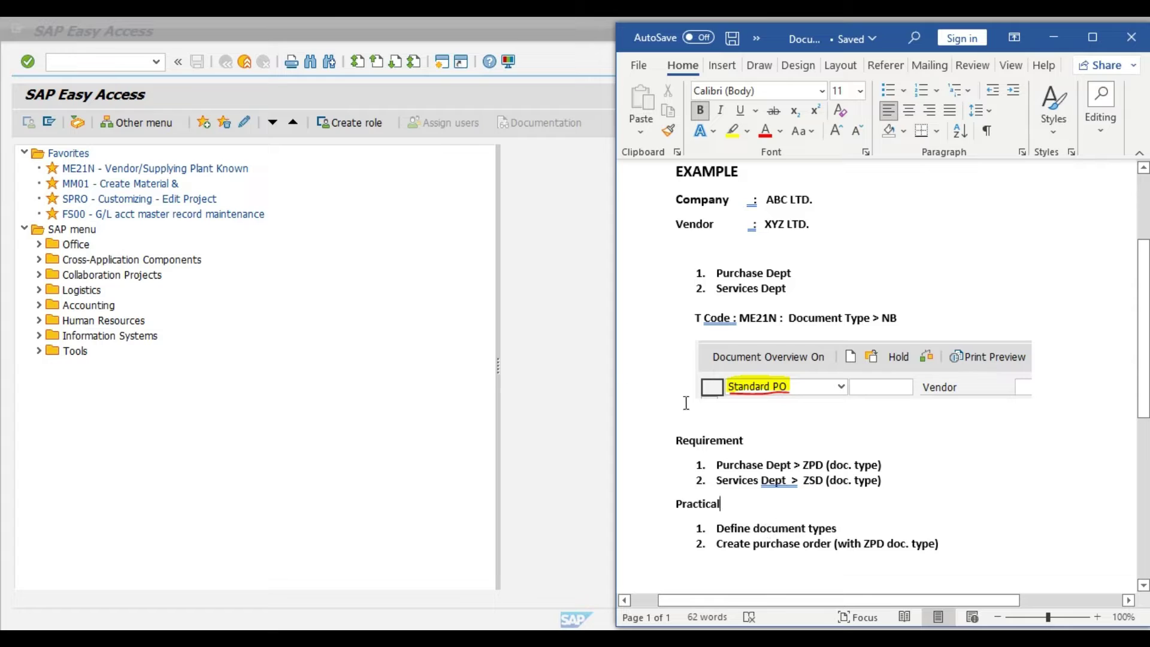
{"action": "left_click", "coordinate": [99, 63]}
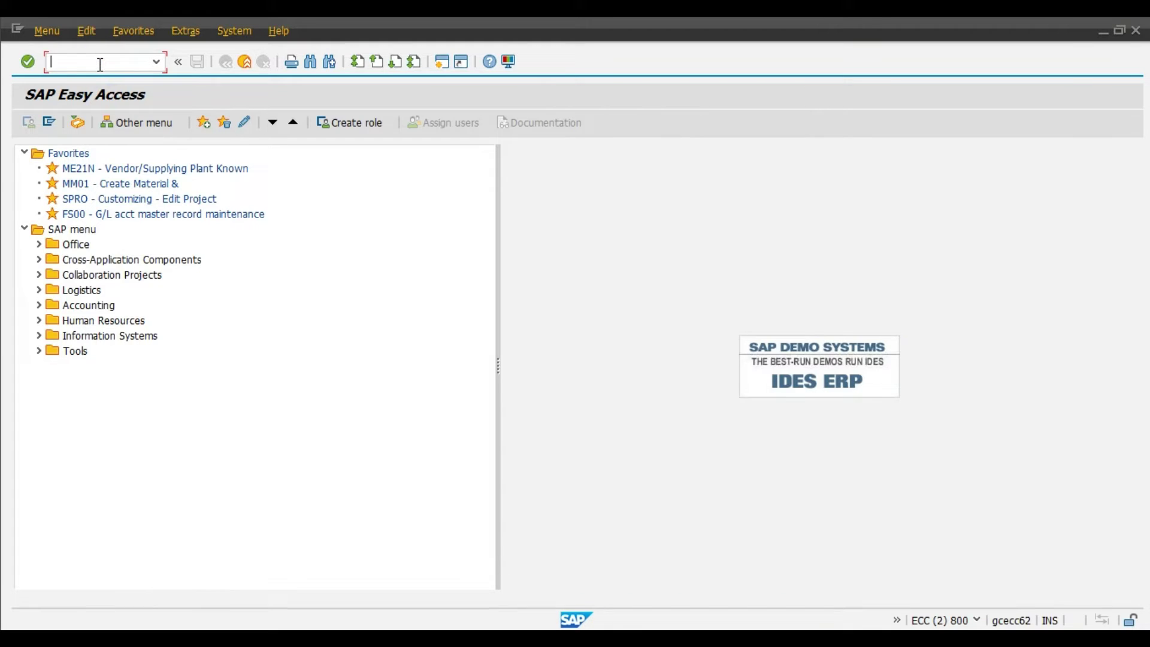
Step: Run SPRO and expand SAP Reference IMG to Materials Management > Purchasing > Purchase Order
{"action": "type", "text": "spro"}
{"action": "key", "text": "Return"}
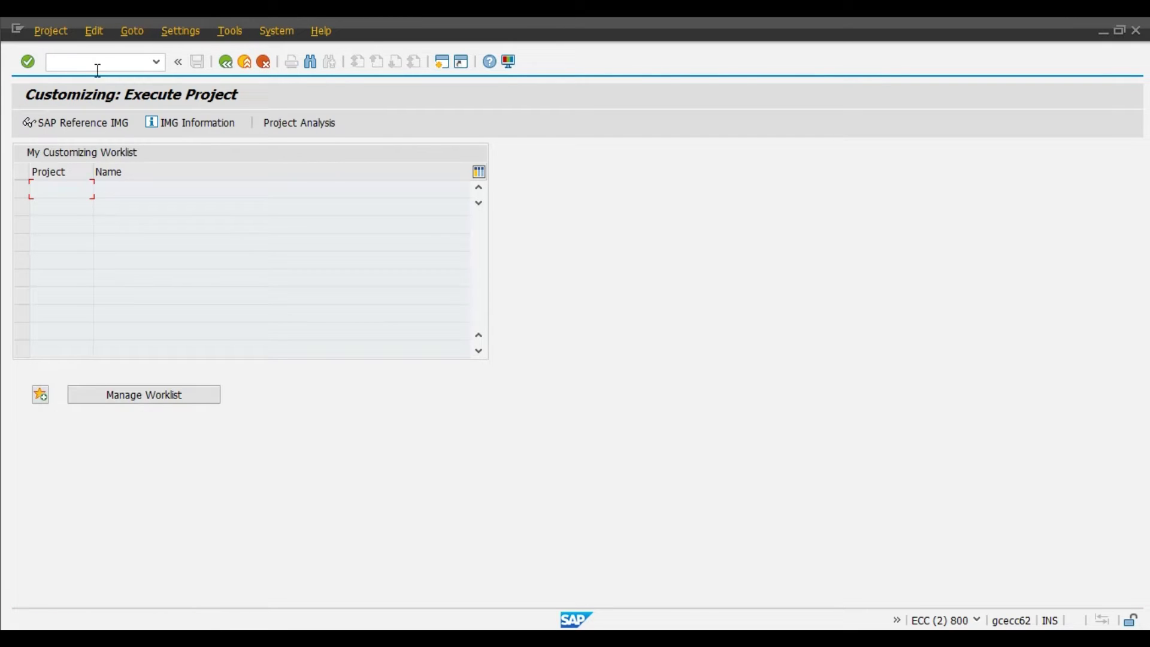
{"action": "left_click", "coordinate": [102, 124]}
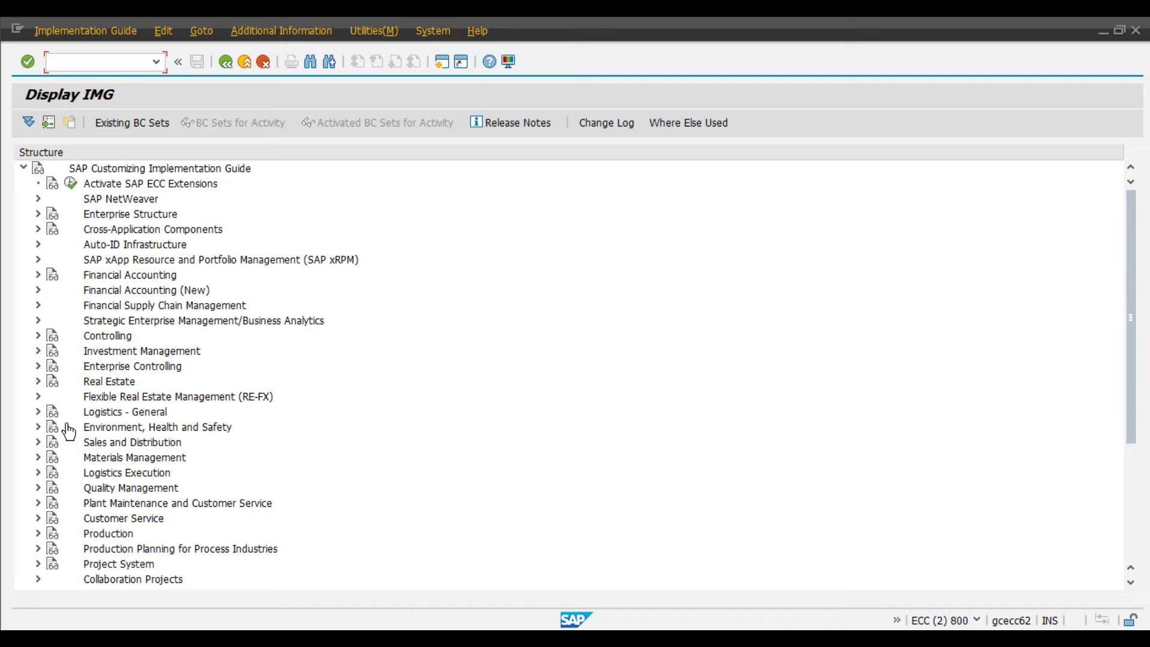
{"action": "left_click", "coordinate": [38, 457]}
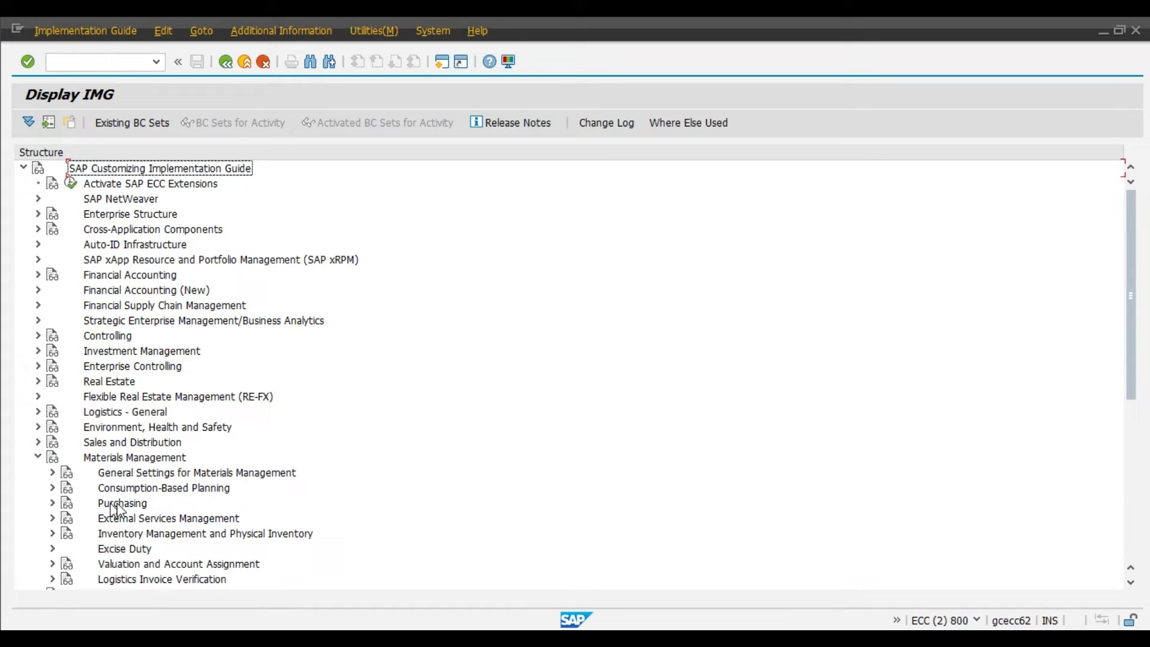
{"action": "left_click", "coordinate": [52, 503]}
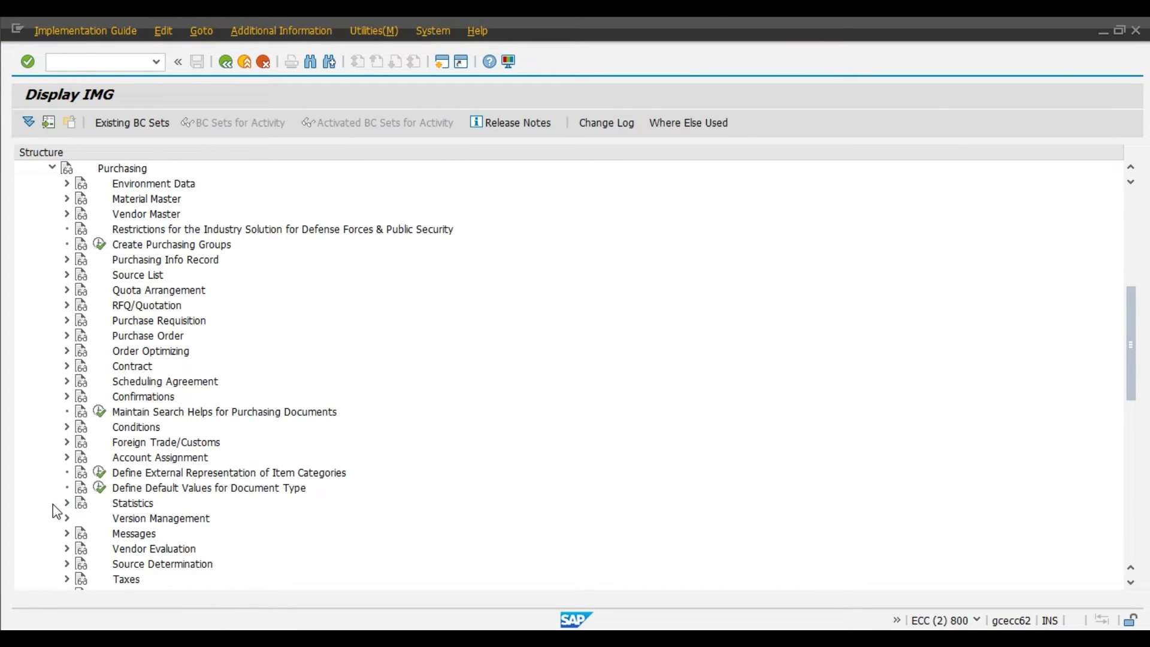
{"action": "left_click", "coordinate": [67, 337]}
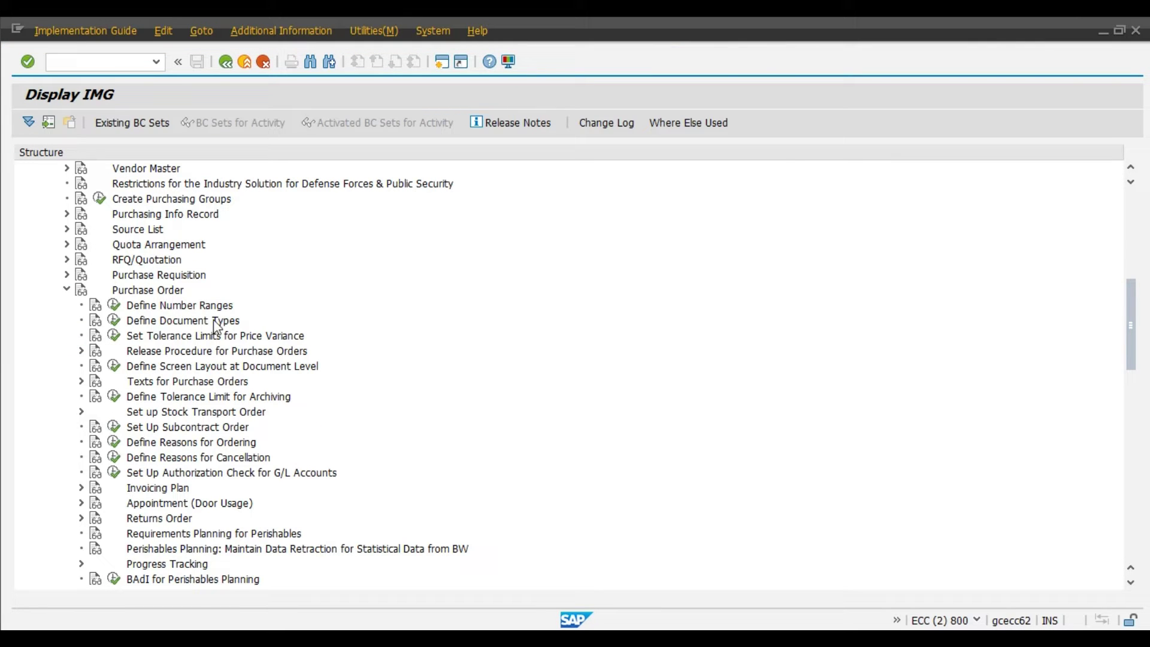
Step: Execute Define Document Types, decline the locked-data view, and switch to the document types window
{"action": "left_click", "coordinate": [115, 321]}
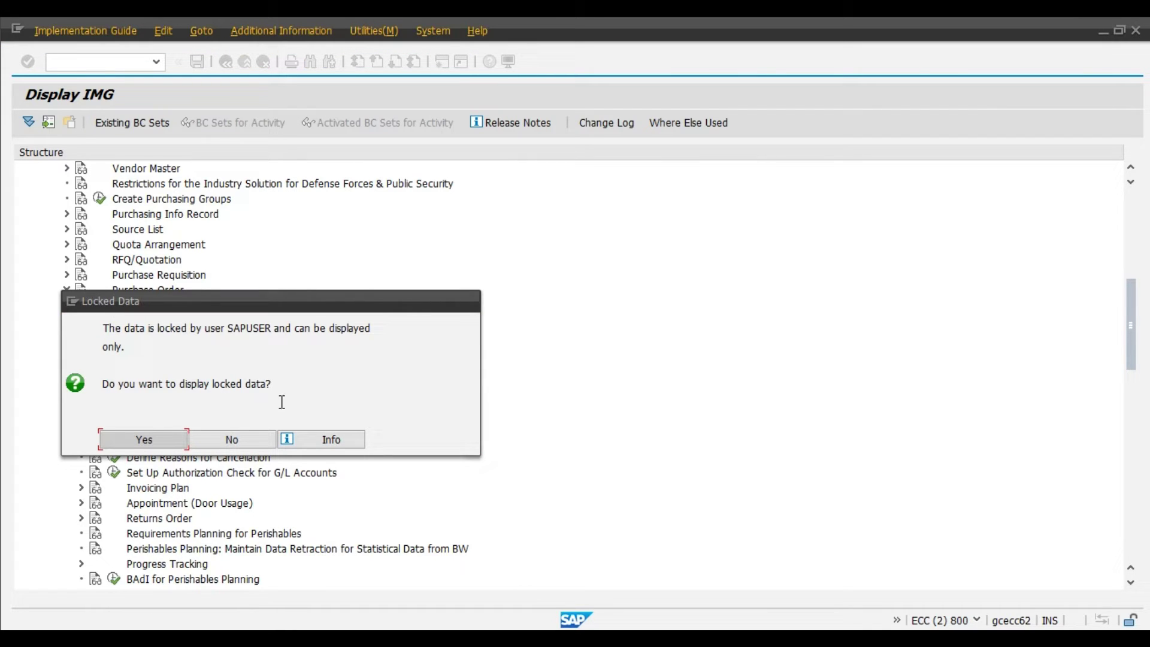
{"action": "left_click", "coordinate": [217, 442]}
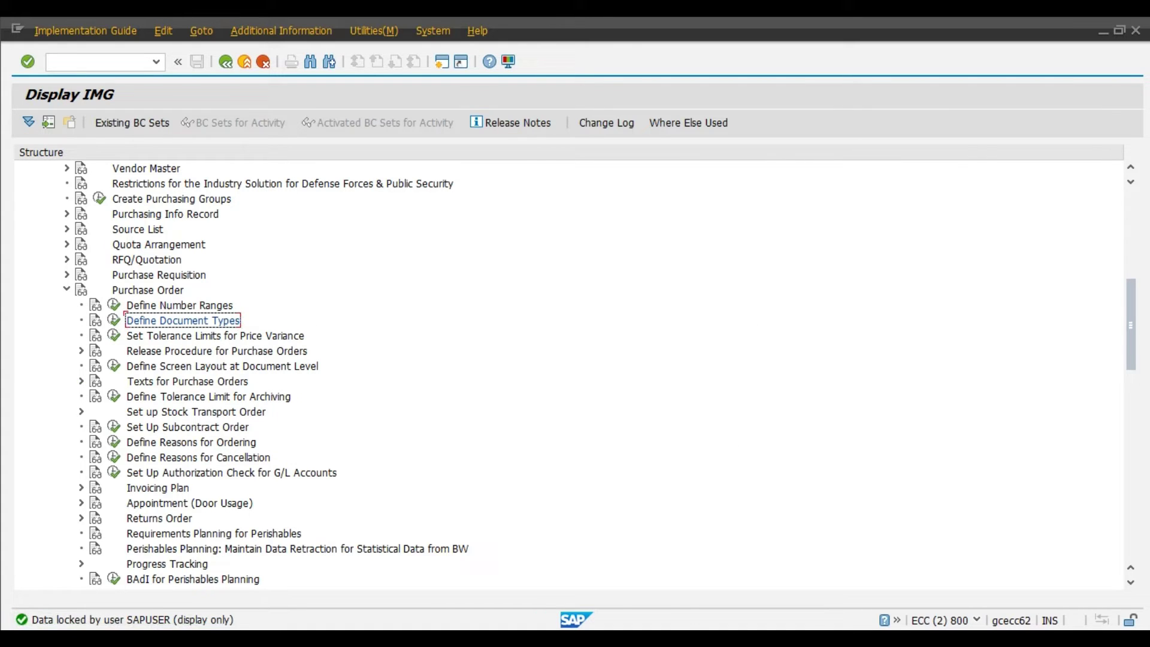
{"action": "mouse_move", "coordinate": [680, 638]}
{"action": "left_click", "coordinate": [688, 565]}
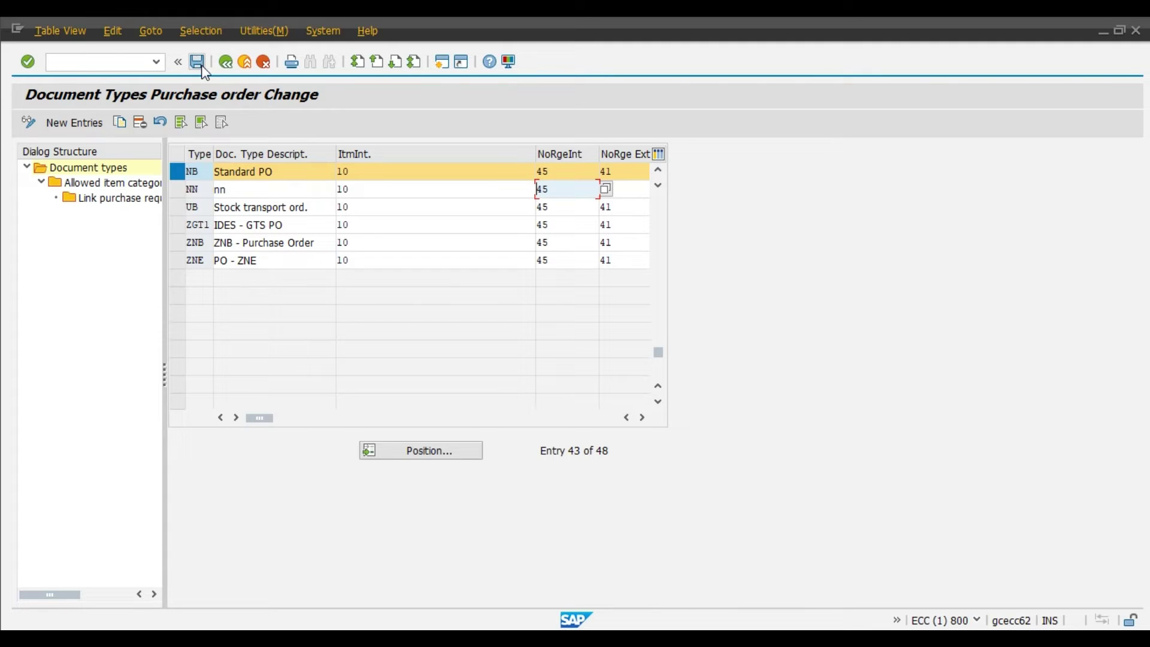
Step: Reopen Define Document Types, position the list at NB Standard PO, and mark that row
{"action": "left_click", "coordinate": [230, 67]}
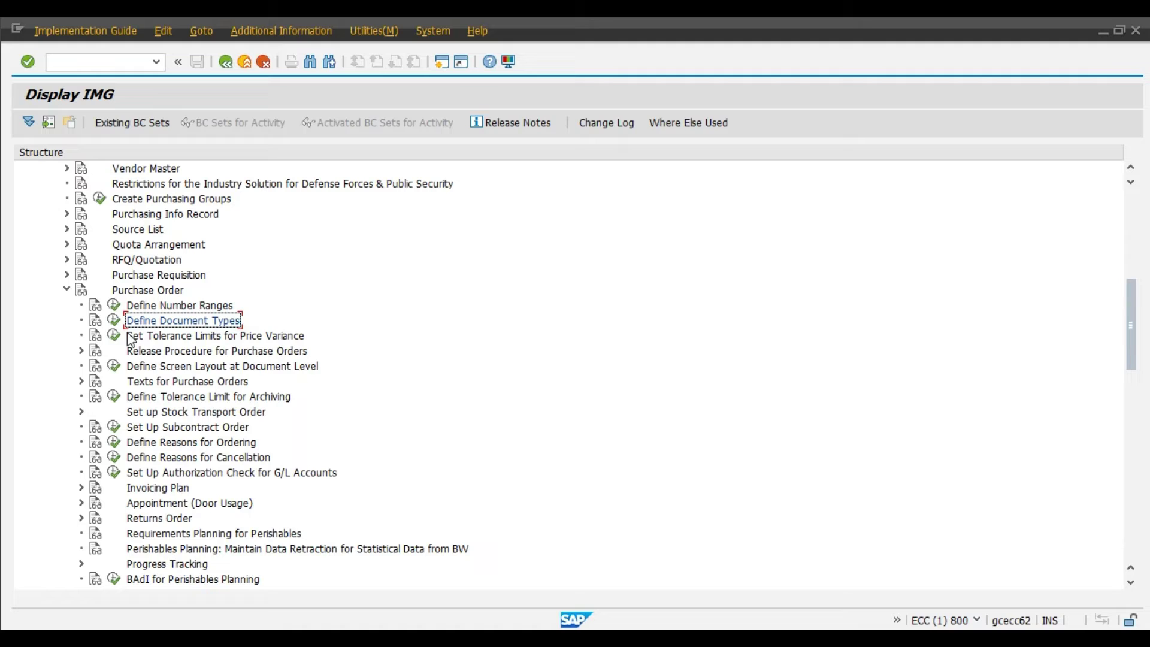
{"action": "left_click", "coordinate": [113, 324]}
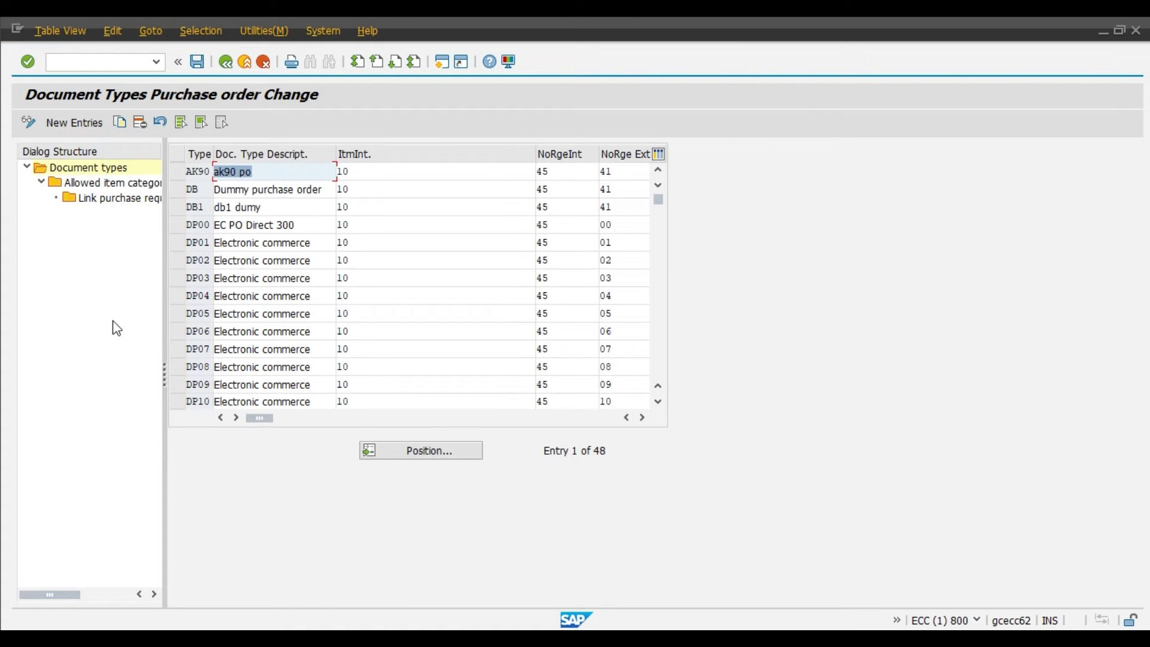
{"action": "left_click", "coordinate": [446, 451]}
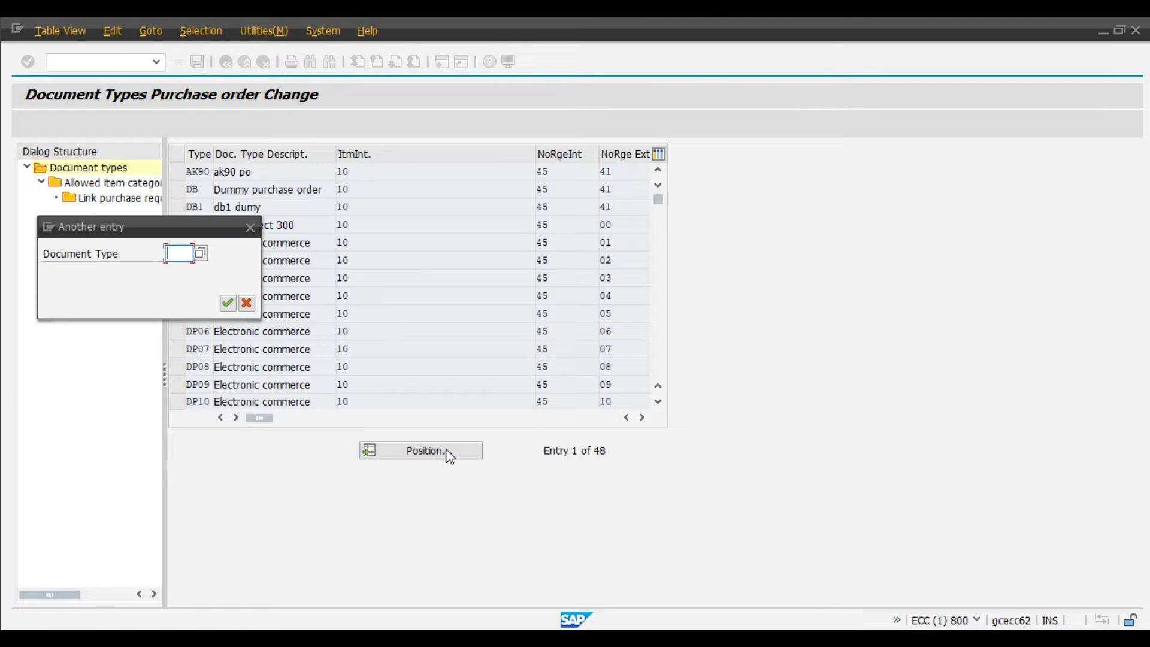
{"action": "type", "text": "nb"}
{"action": "key", "text": "Return"}
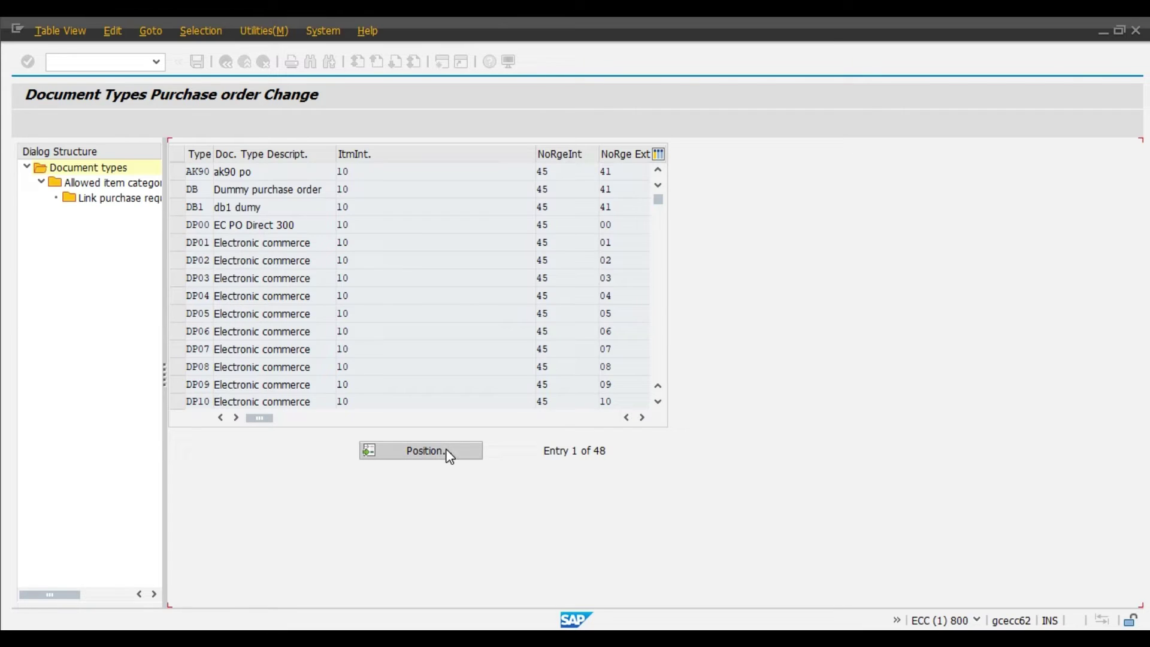
{"action": "left_click", "coordinate": [175, 171]}
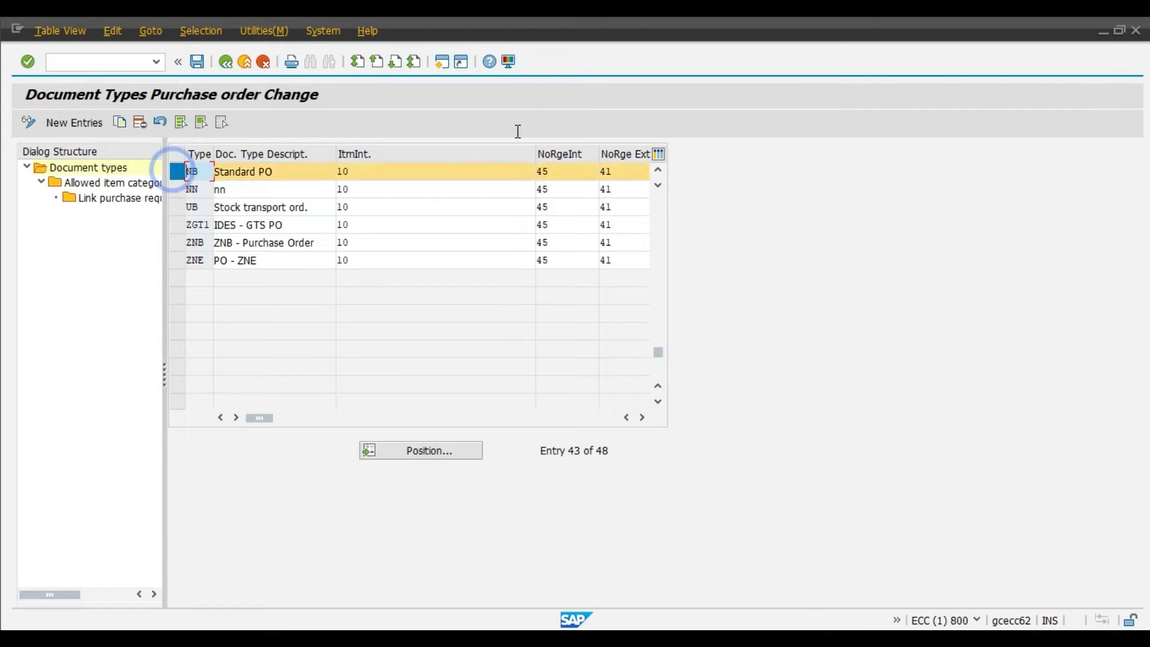
{"action": "key", "text": "alt+Tab"}
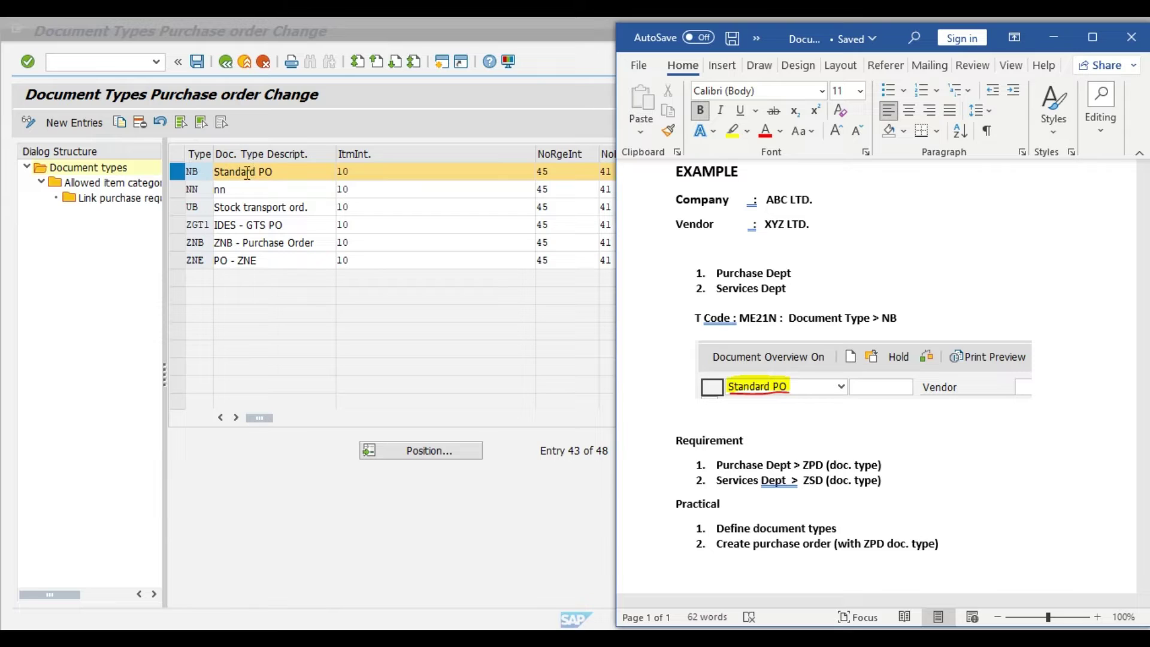
Step: Copy NB as document type ZPD, 'ZPD - PURCHASING DPT', including all dependent entries
{"action": "left_click", "coordinate": [120, 123]}
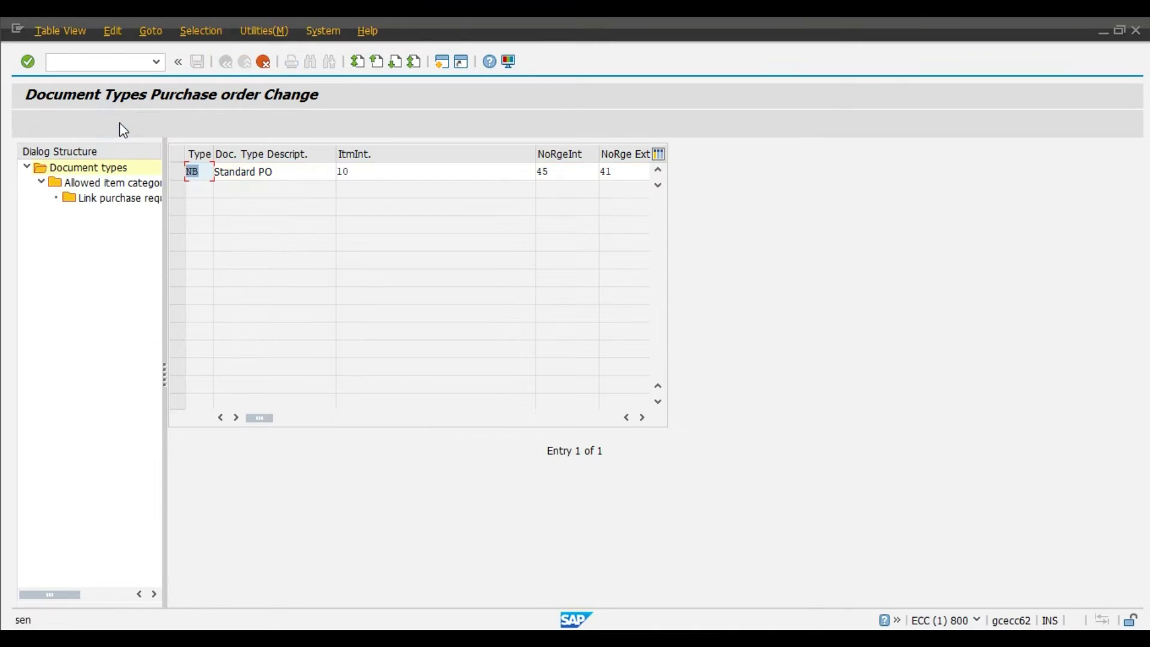
{"action": "type", "text": "z"}
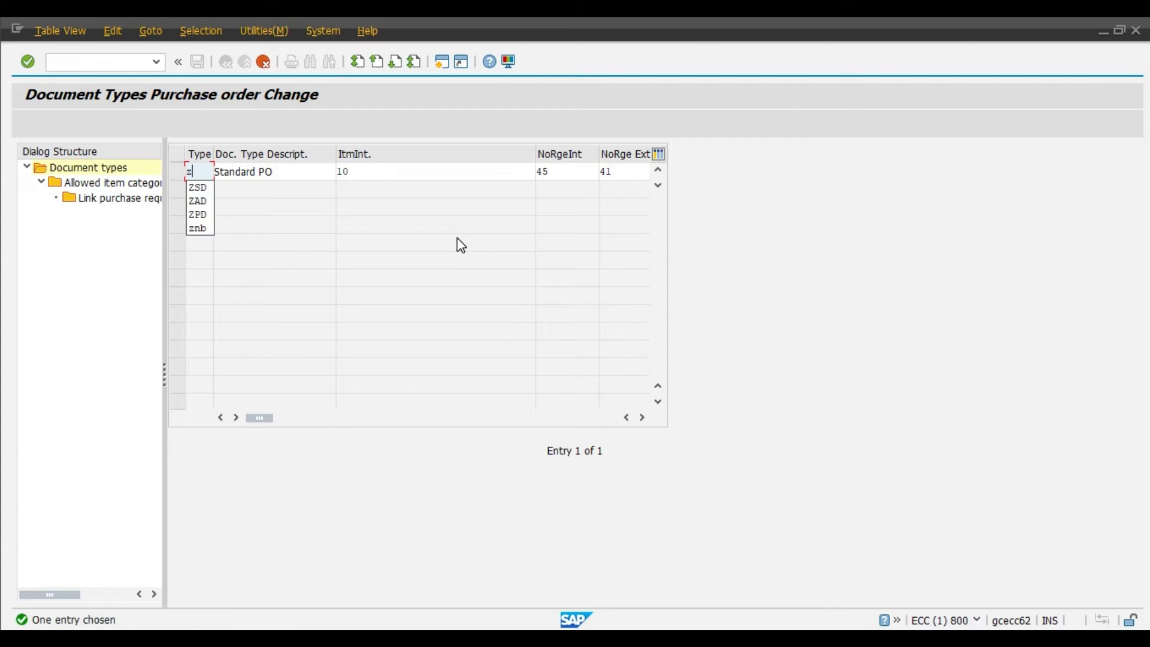
{"action": "type", "text": "p"}
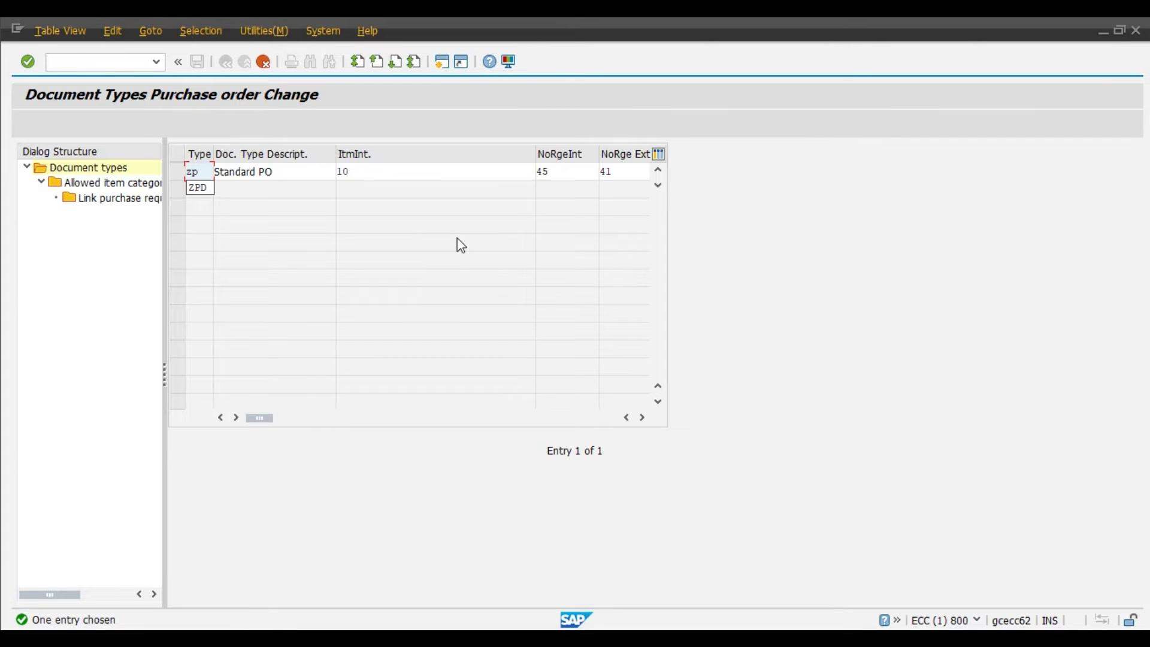
{"action": "type", "text": "d"}
{"action": "key", "text": "Tab"}
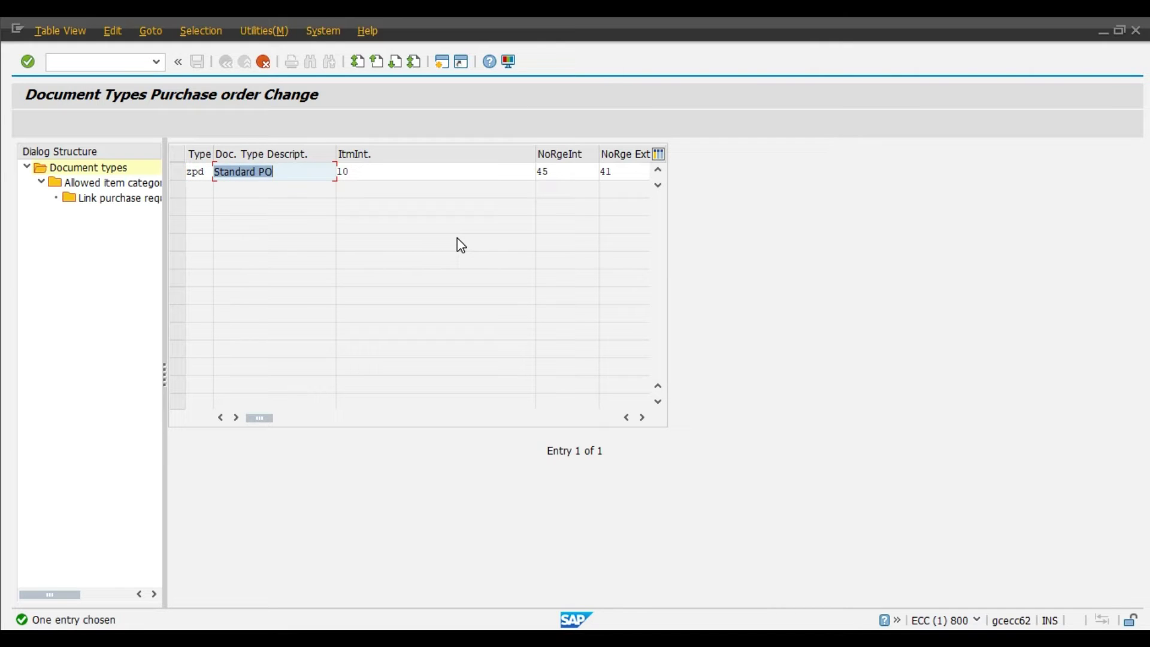
{"action": "type", "text": "ZPD"}
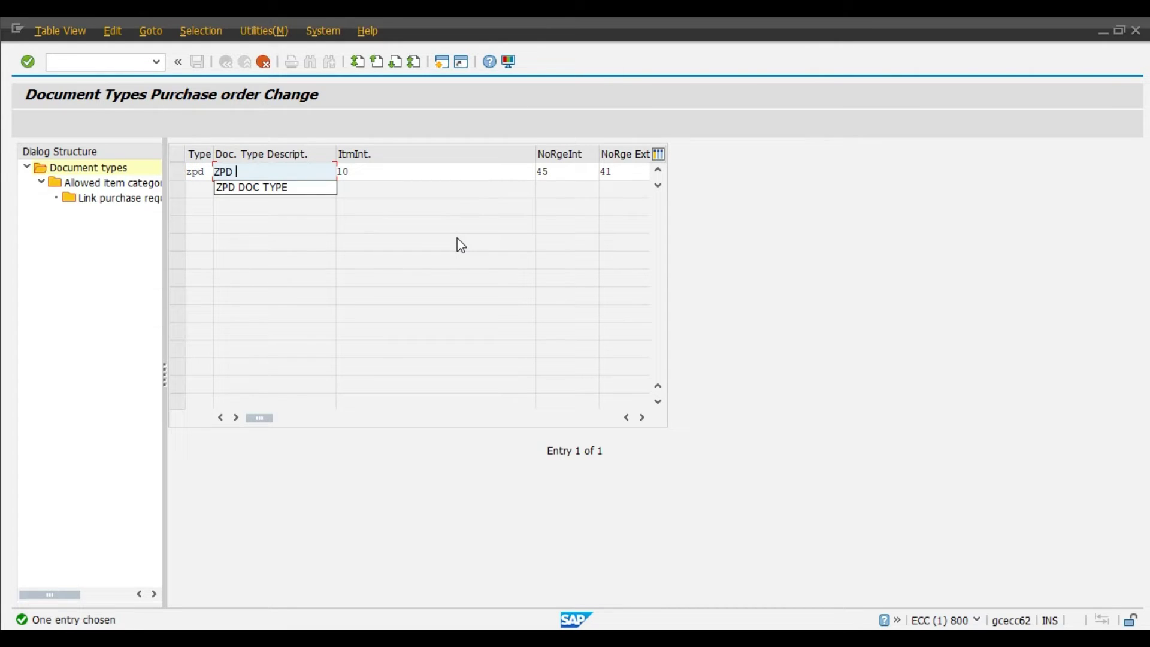
{"action": "type", "text": " - PU"}
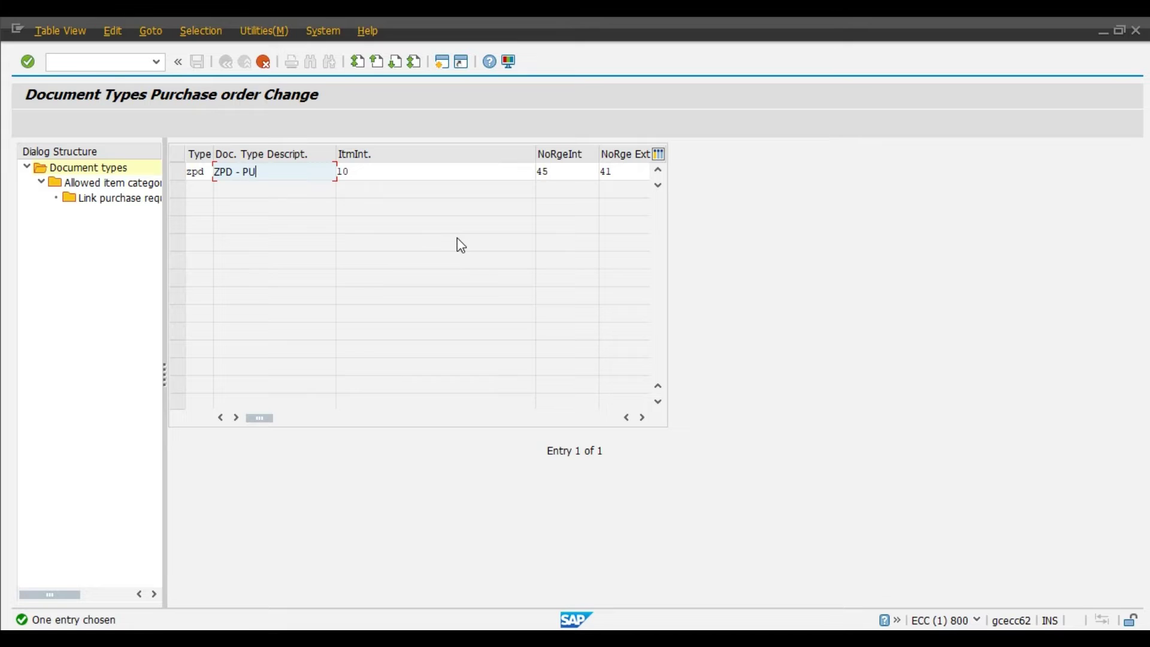
{"action": "type", "text": "RCHASING D"}
{"action": "key", "text": "BackSpace"}
{"action": "key", "text": "BackSpace"}
{"action": "type", "text": "DPT"}
{"action": "key", "text": "Return"}
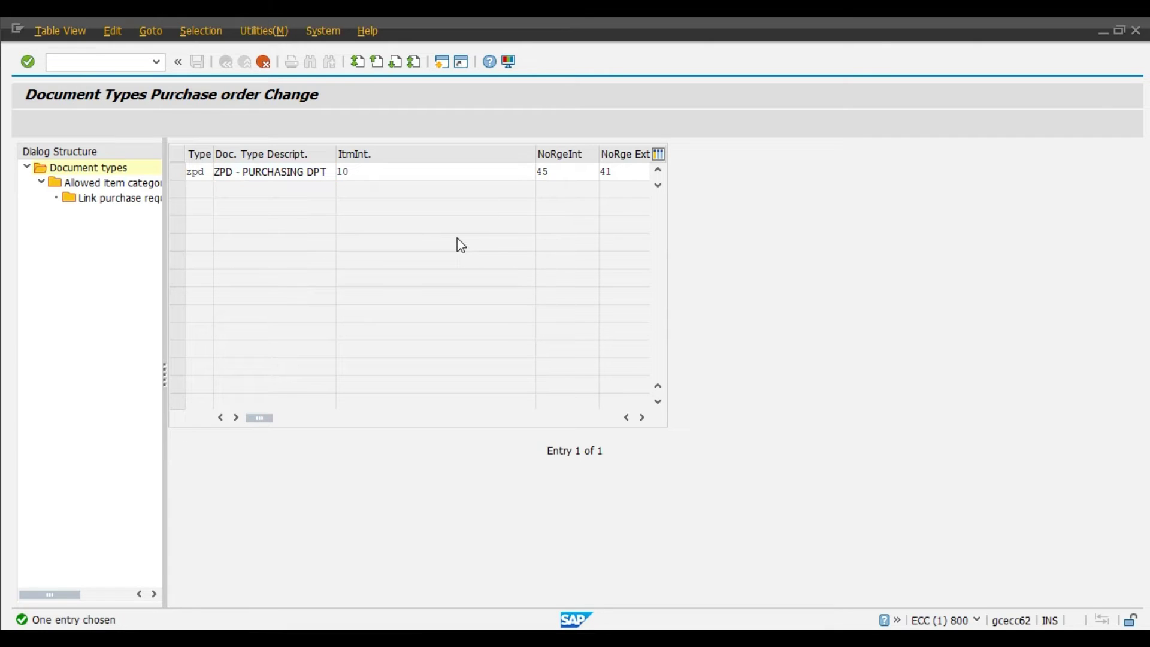
{"action": "left_click", "coordinate": [417, 293]}
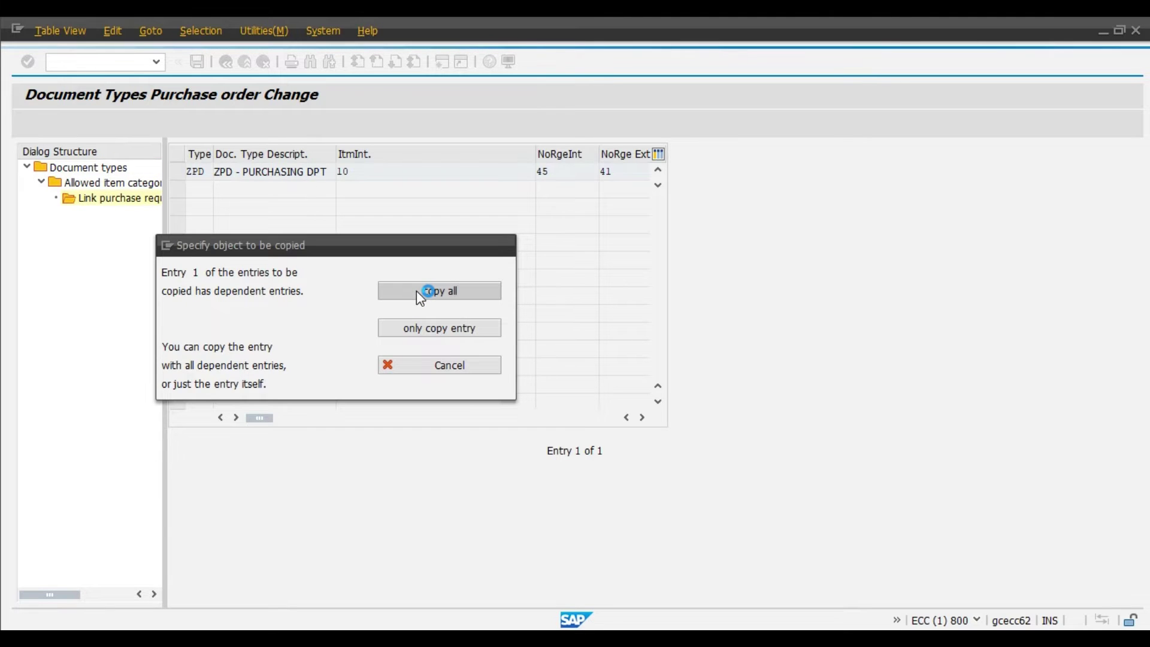
{"action": "left_click", "coordinate": [406, 509]}
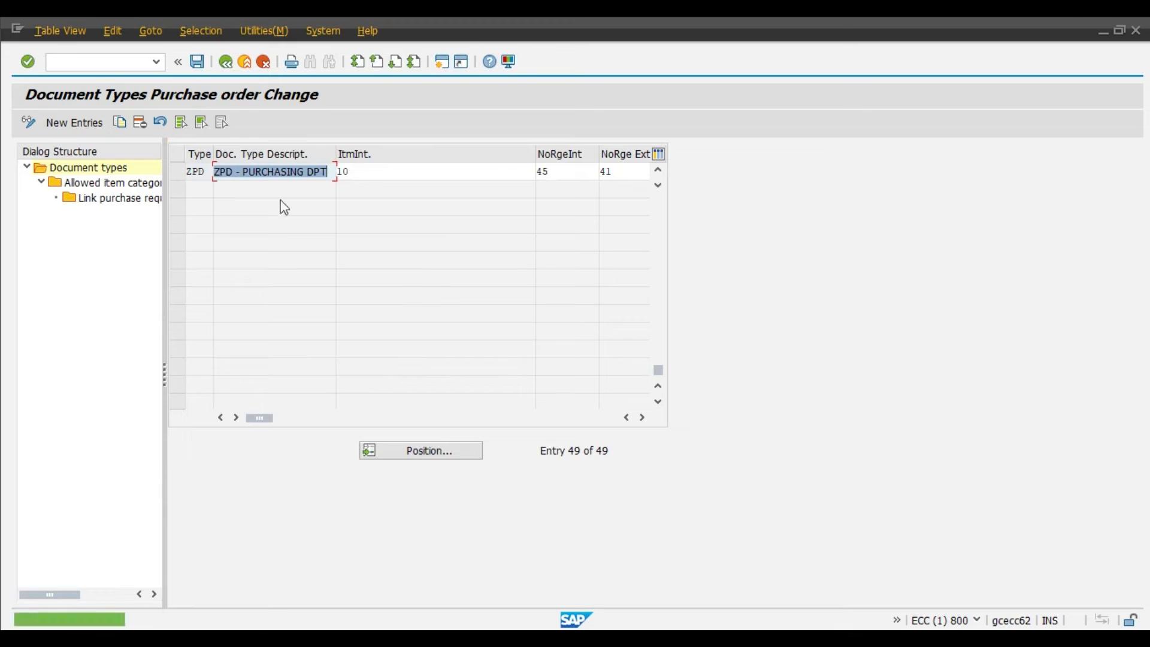
{"action": "left_click", "coordinate": [177, 174]}
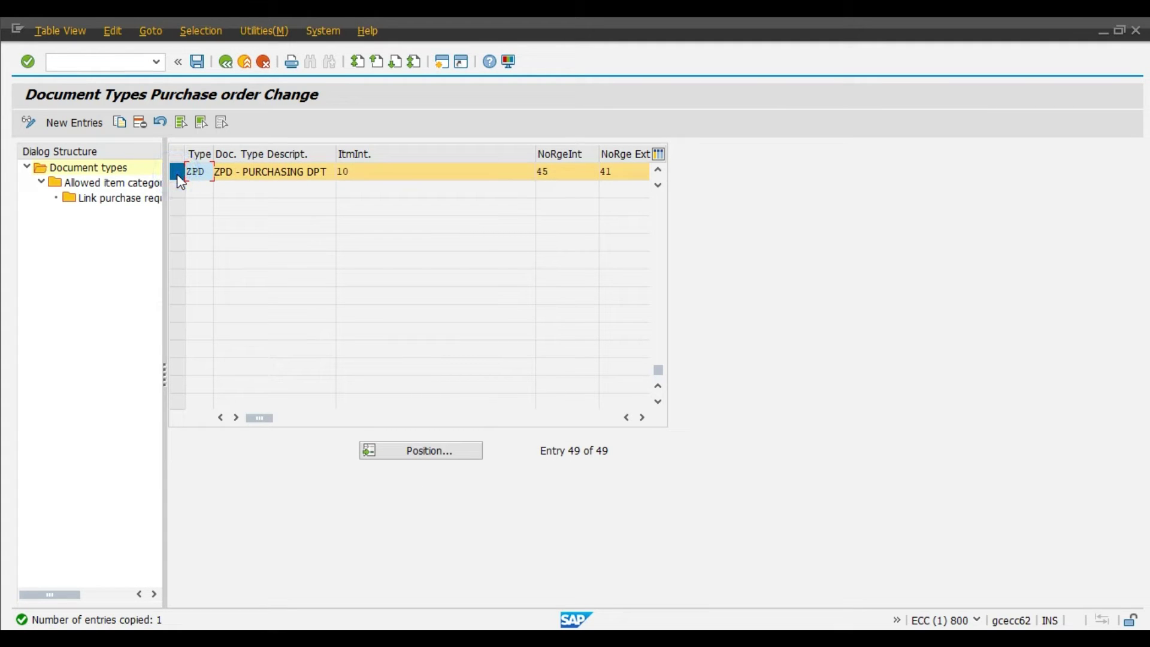
Step: Copy ZPD as document type ZSD, 'ZSD-SERV DEPT', with all dependent entries, and save
{"action": "left_click", "coordinate": [120, 124]}
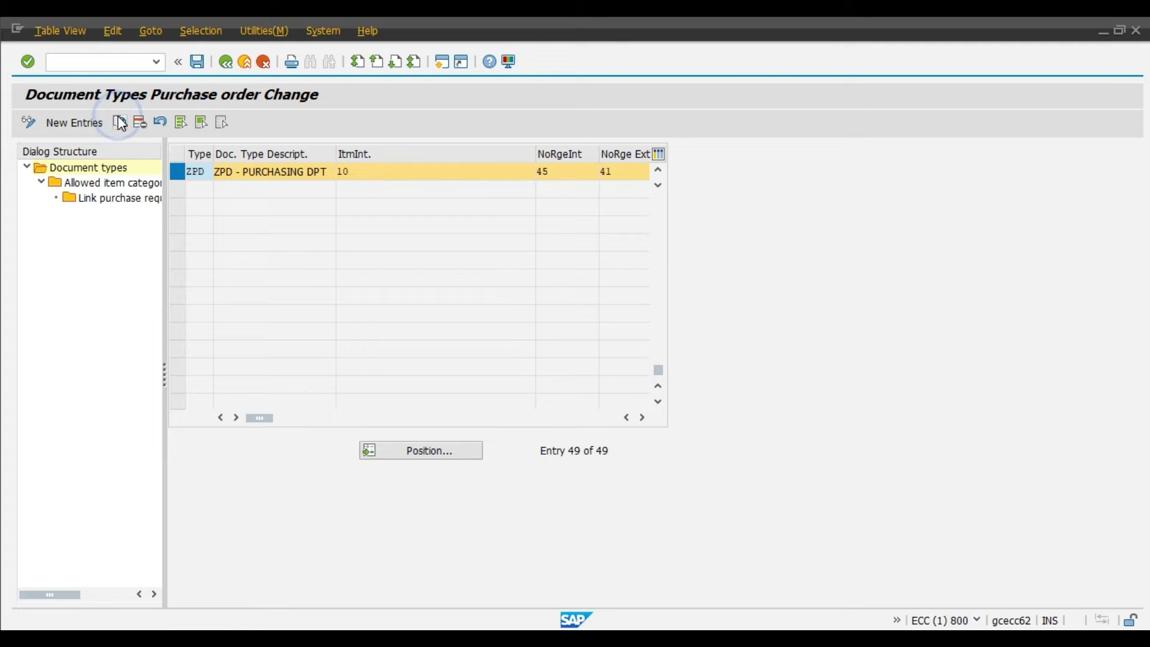
{"action": "type", "text": "ZSD"}
{"action": "key", "text": "Tab"}
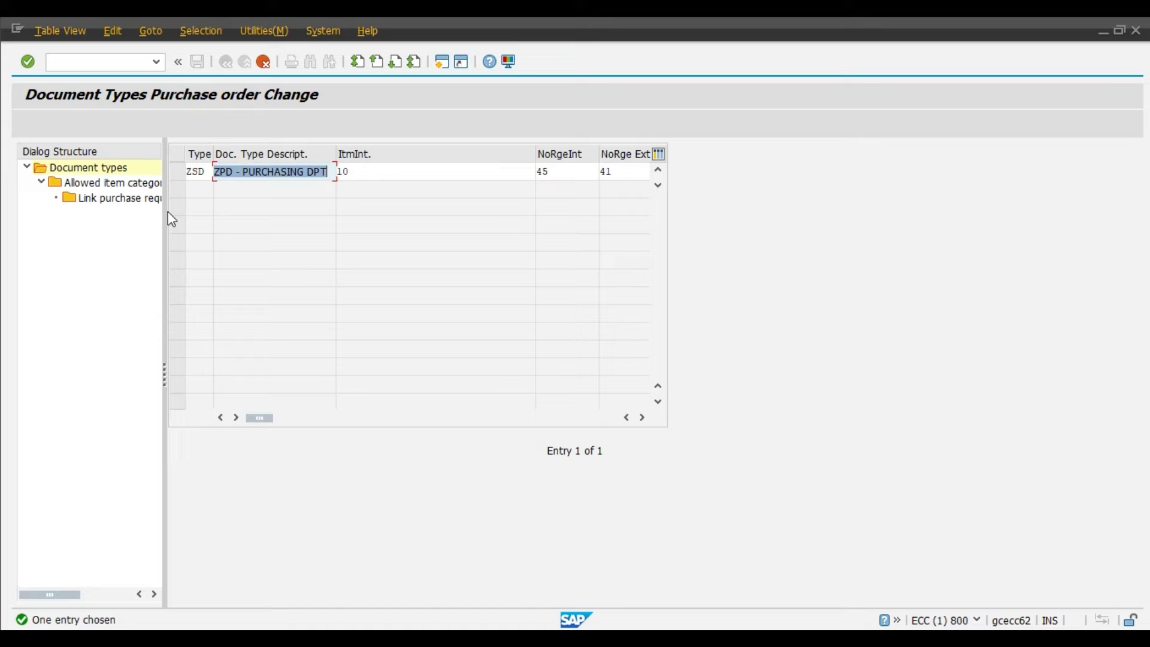
{"action": "type", "text": "ZSD"}
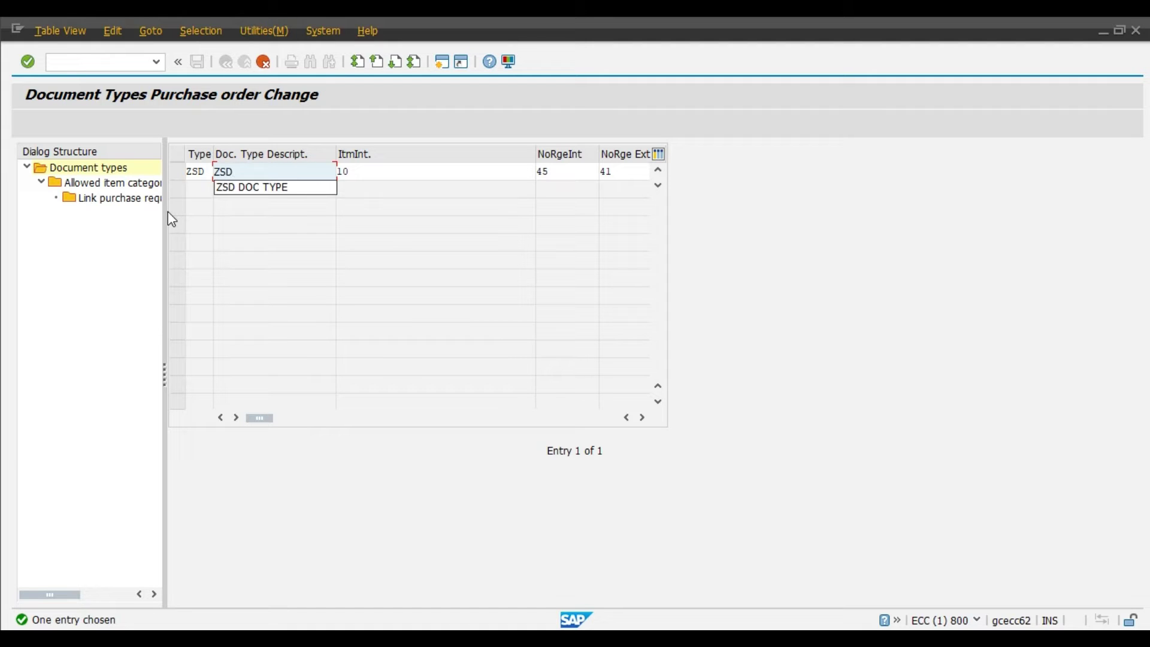
{"action": "type", "text": "-SERV DEPT"}
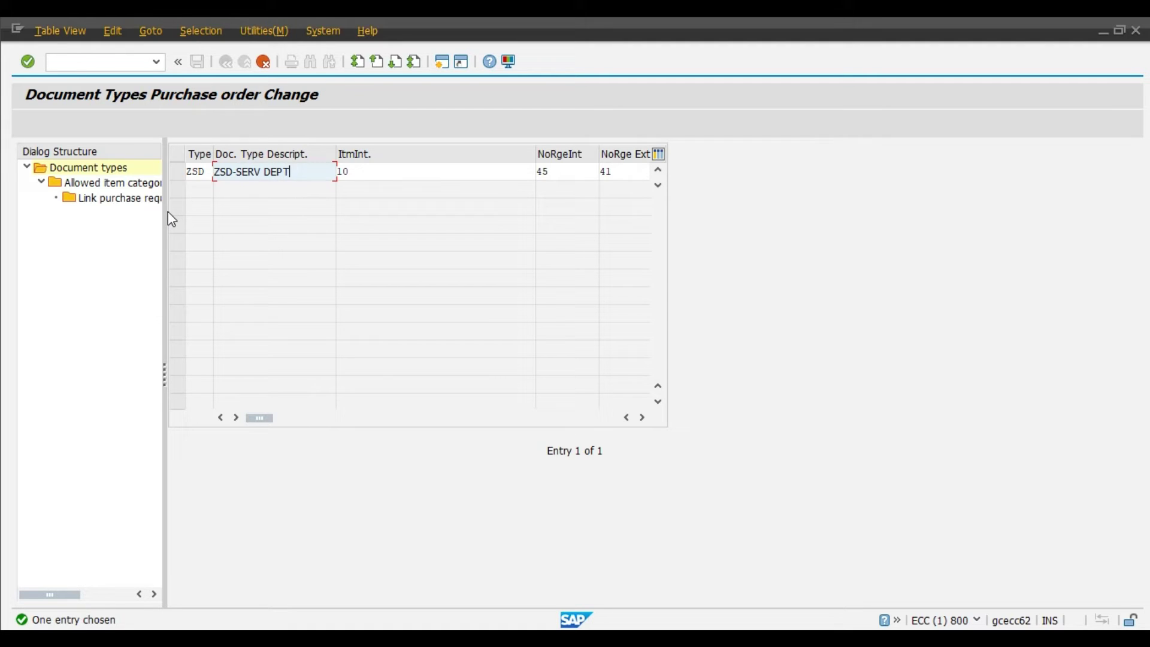
{"action": "key", "text": "Return"}
{"action": "left_click", "coordinate": [423, 293]}
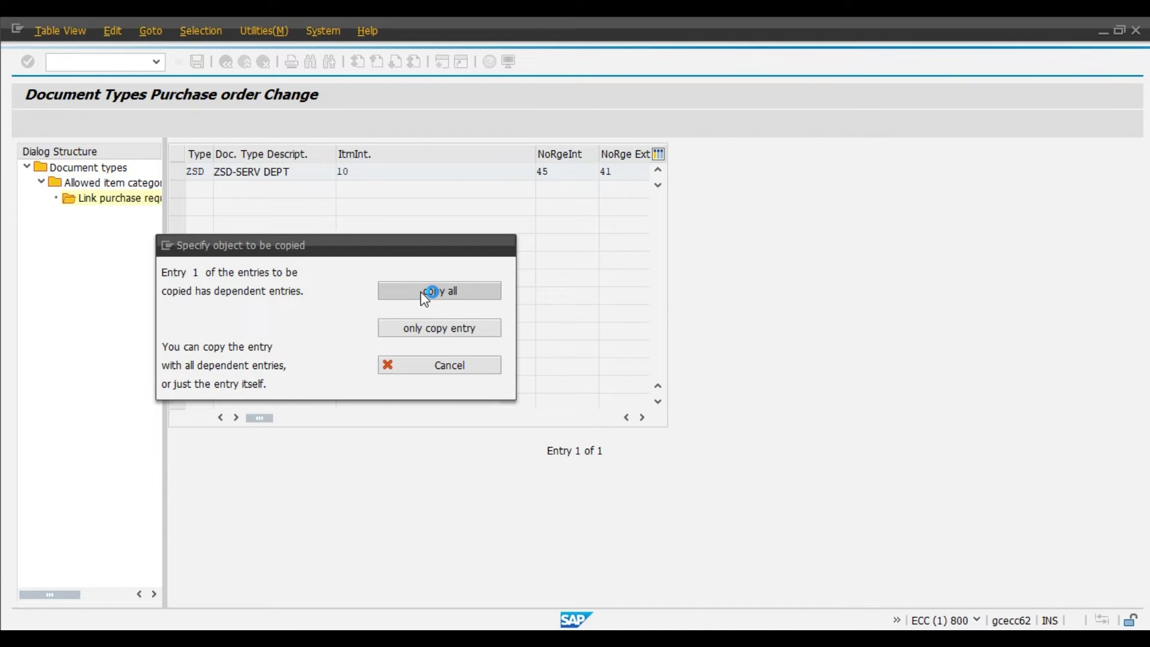
{"action": "left_click", "coordinate": [406, 510]}
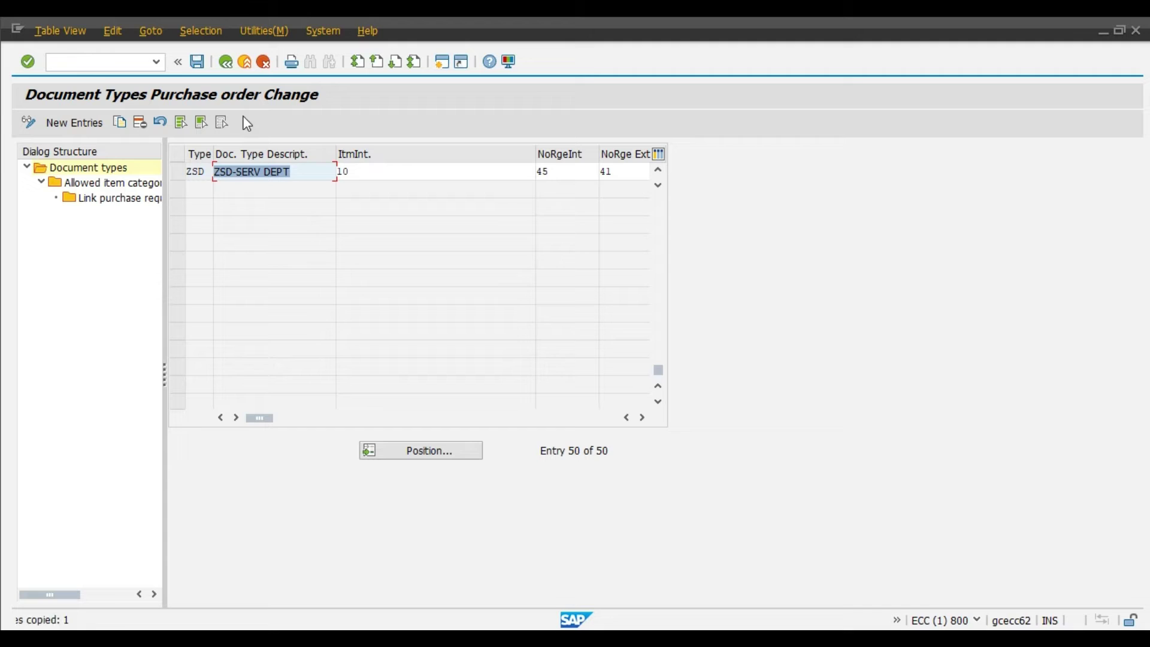
{"action": "left_click", "coordinate": [198, 63]}
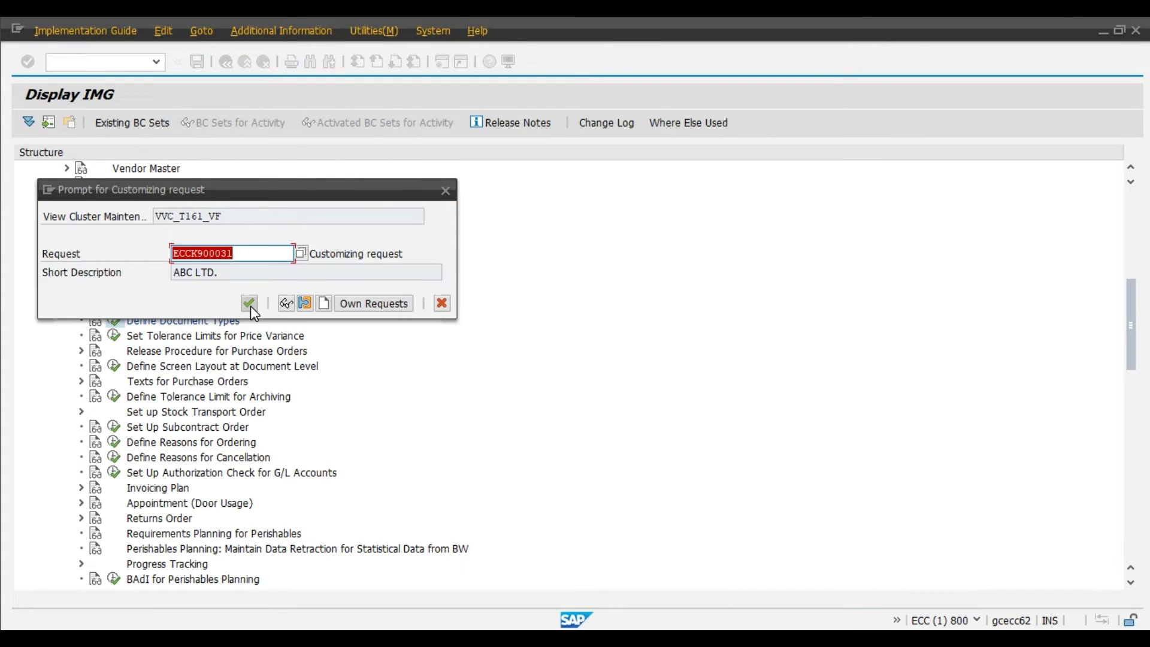
Step: Confirm the customizing request for the saved document types and return to the IMG tree
{"action": "left_click", "coordinate": [251, 306]}
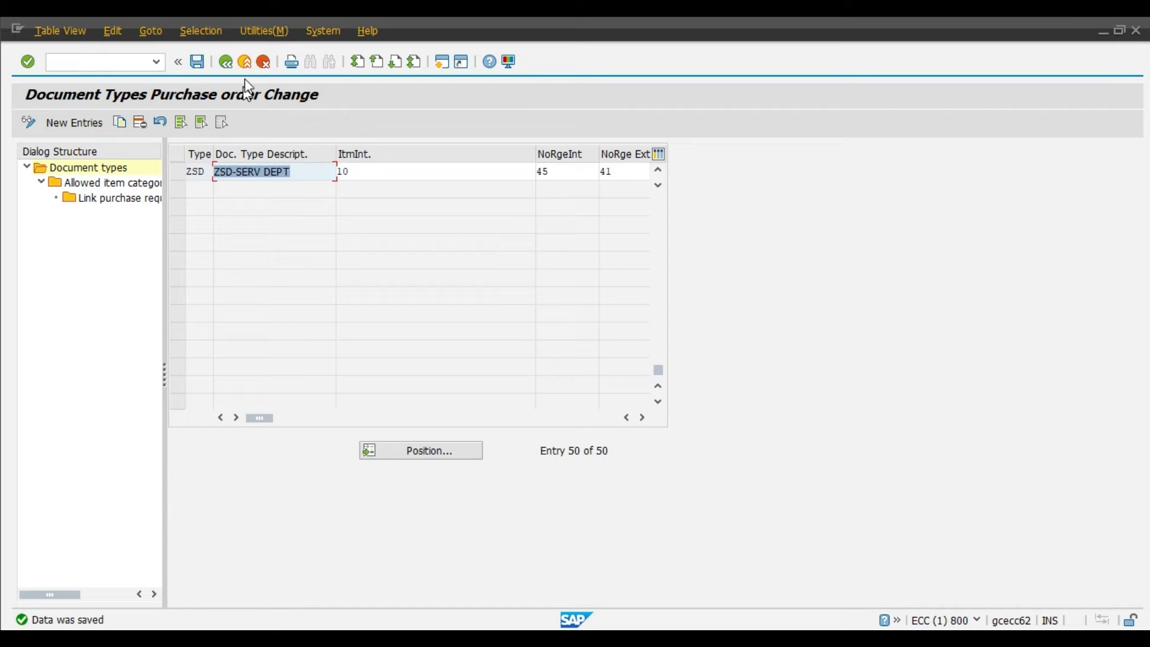
{"action": "left_click", "coordinate": [226, 63]}
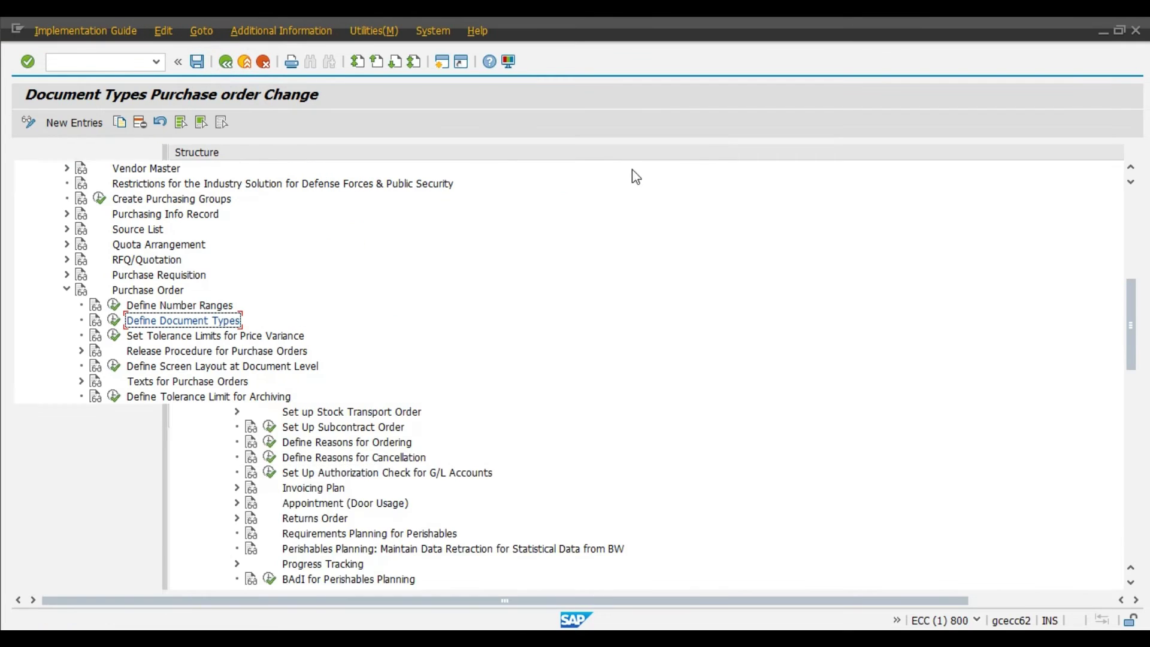
{"action": "left_click", "coordinate": [114, 321]}
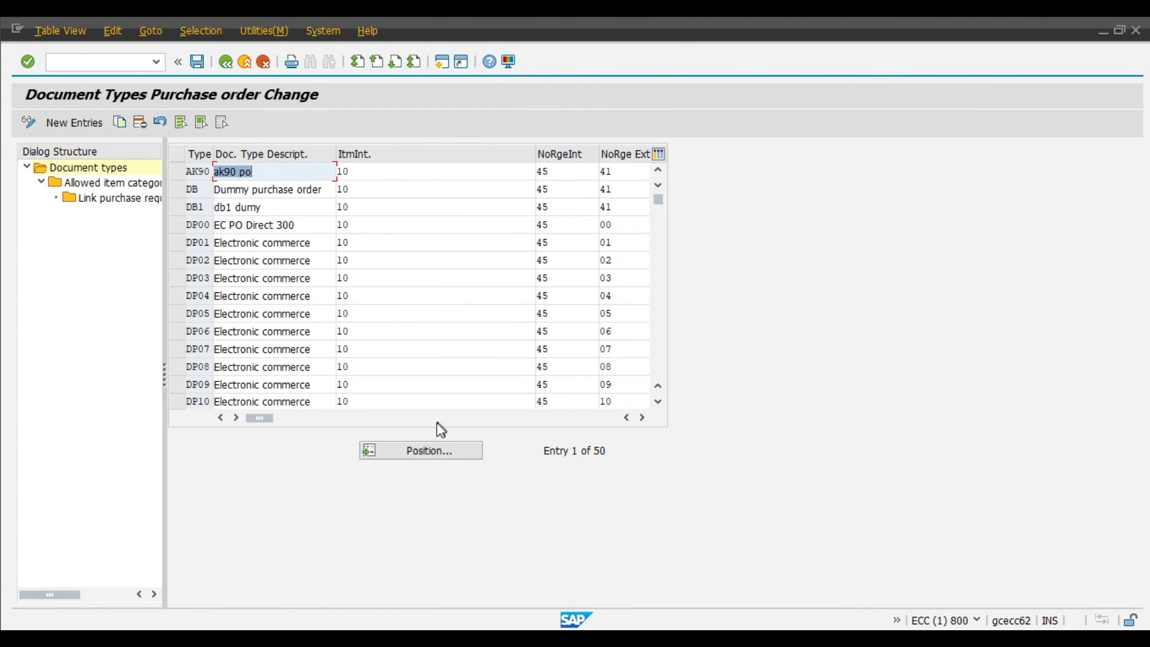
{"action": "left_click", "coordinate": [460, 454]}
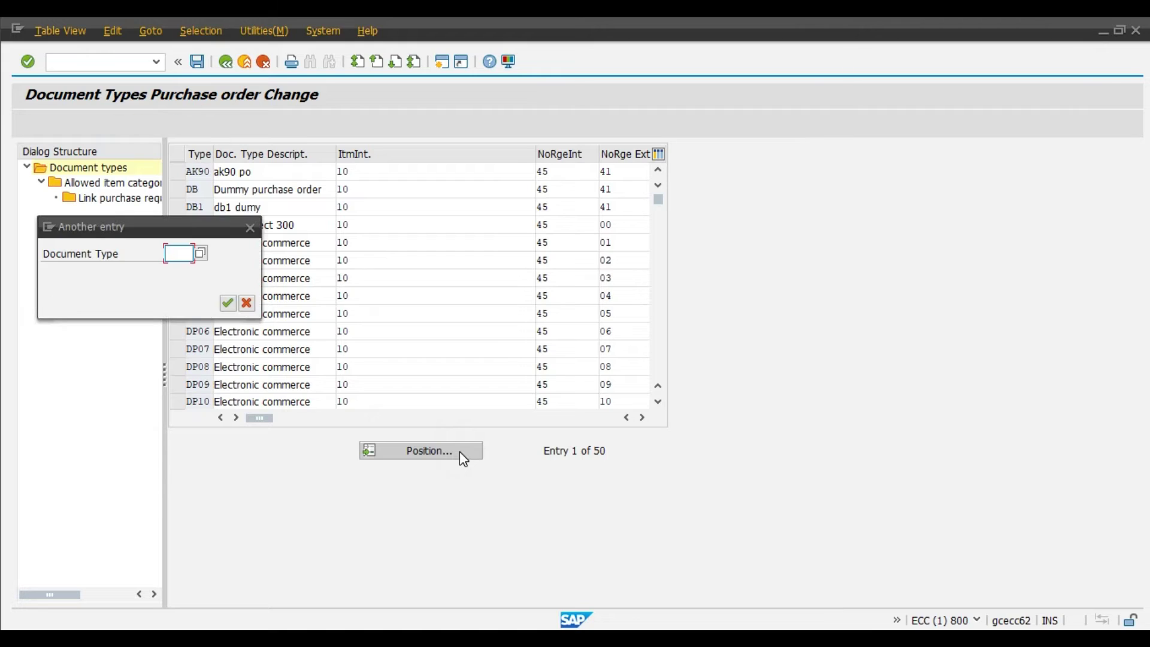
{"action": "type", "text": "ZPD"}
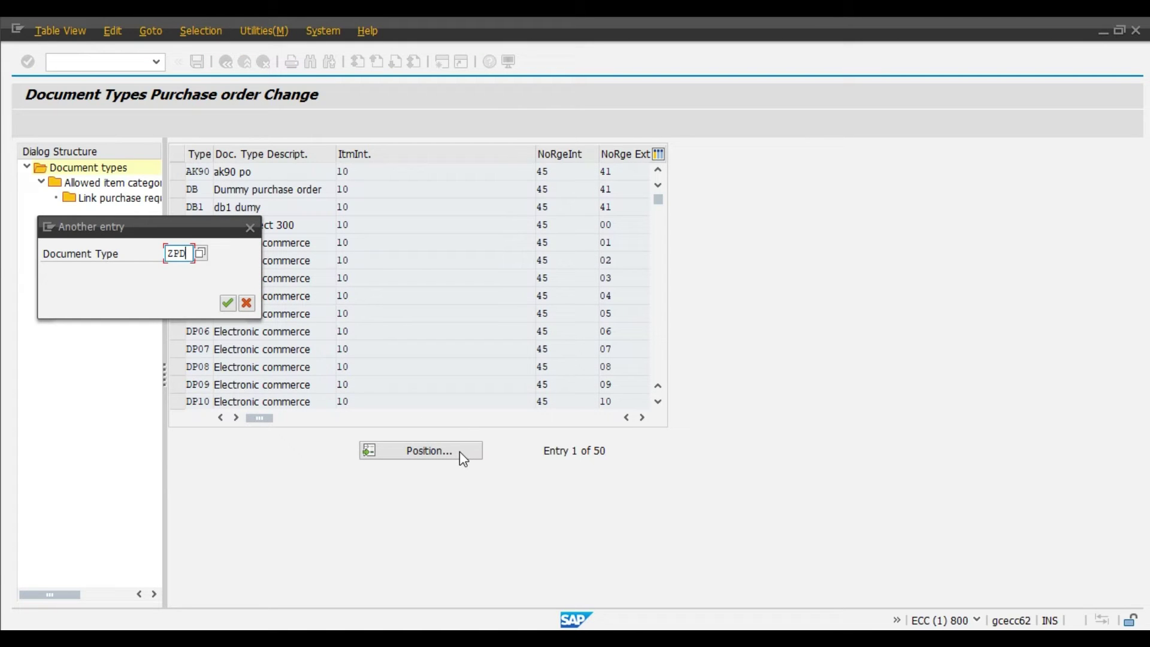
{"action": "key", "text": "Return"}
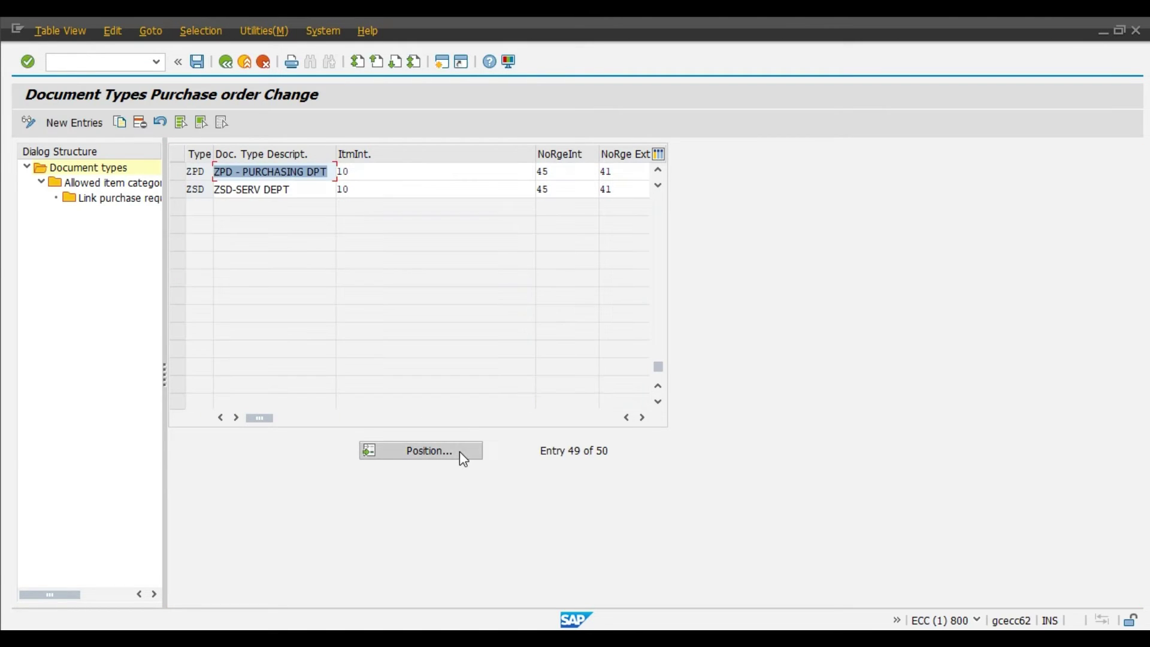
{"action": "left_click", "coordinate": [360, 171]}
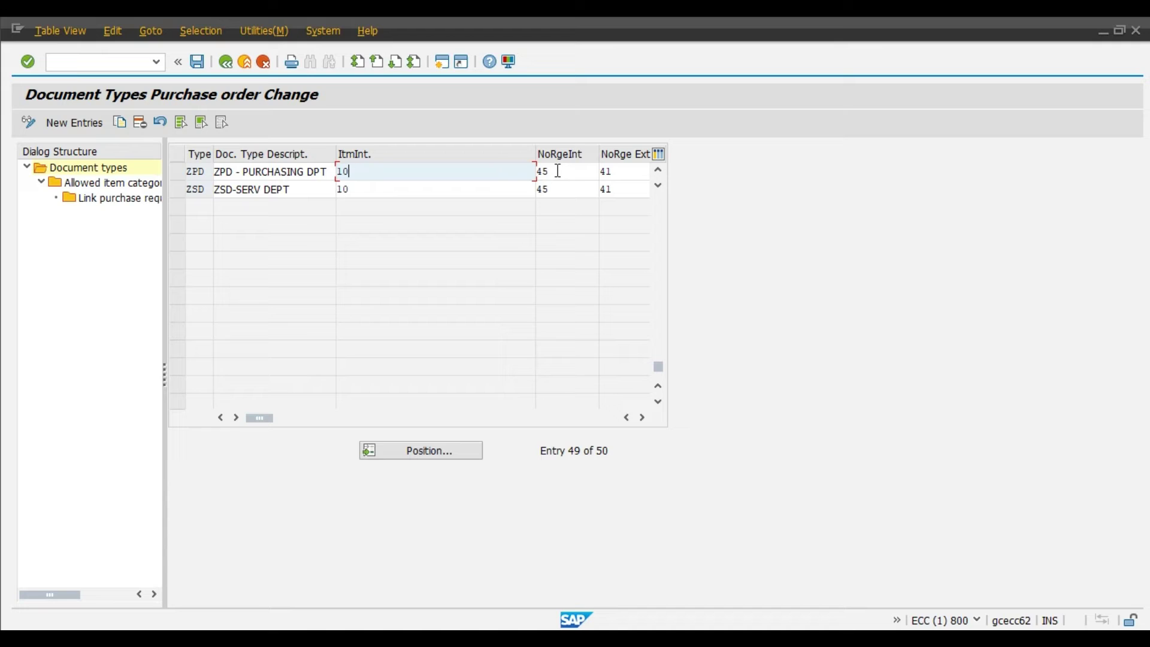
{"action": "key", "text": "Tab"}
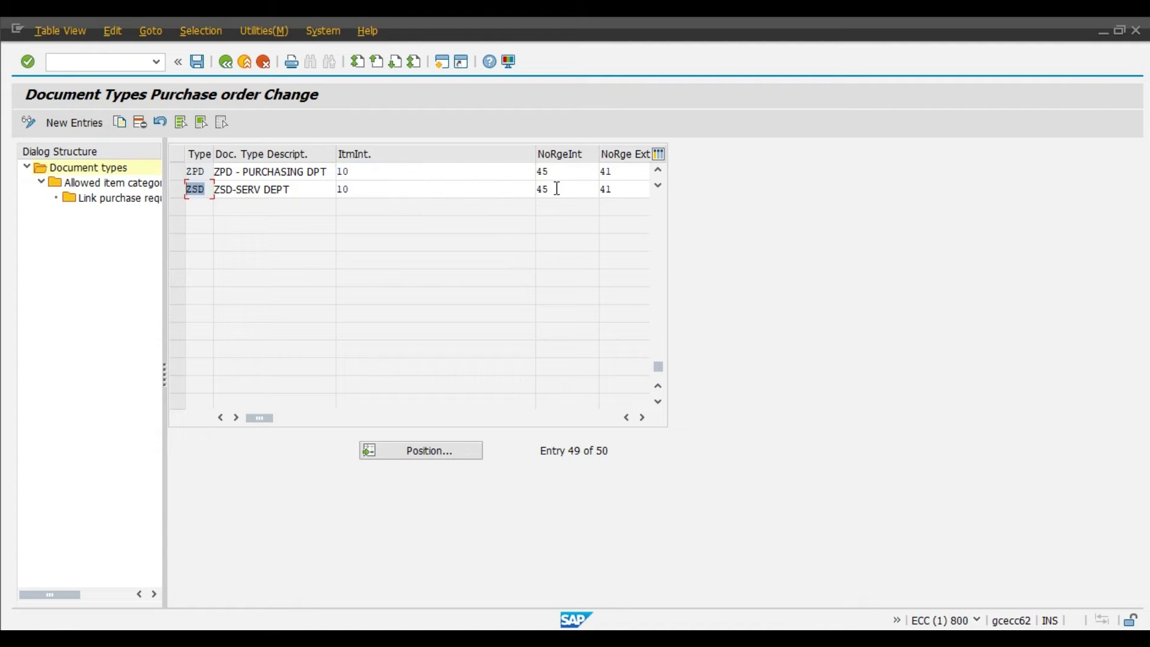
{"action": "left_click", "coordinate": [227, 62]}
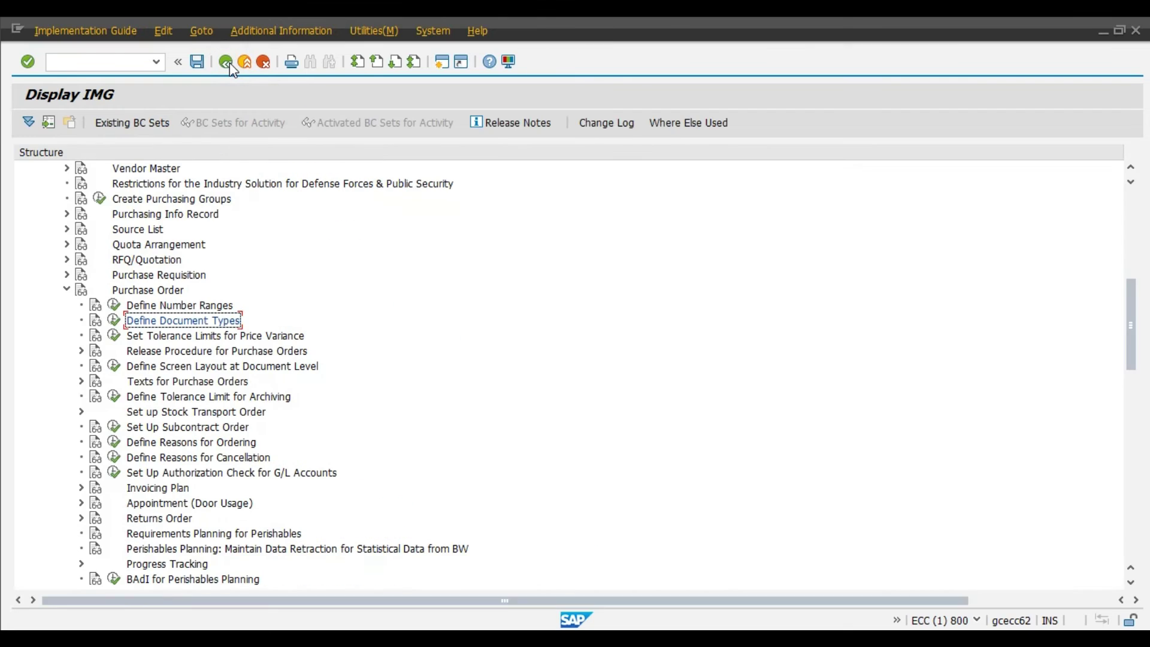
{"action": "left_click", "coordinate": [114, 305]}
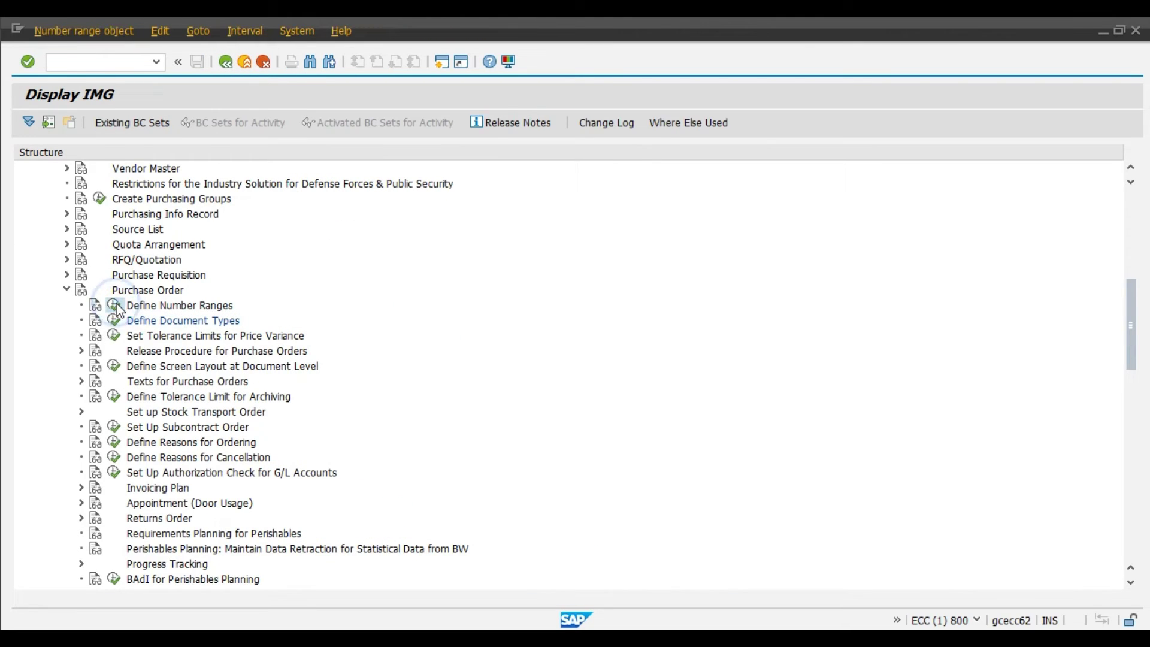
{"action": "left_click", "coordinate": [83, 173]}
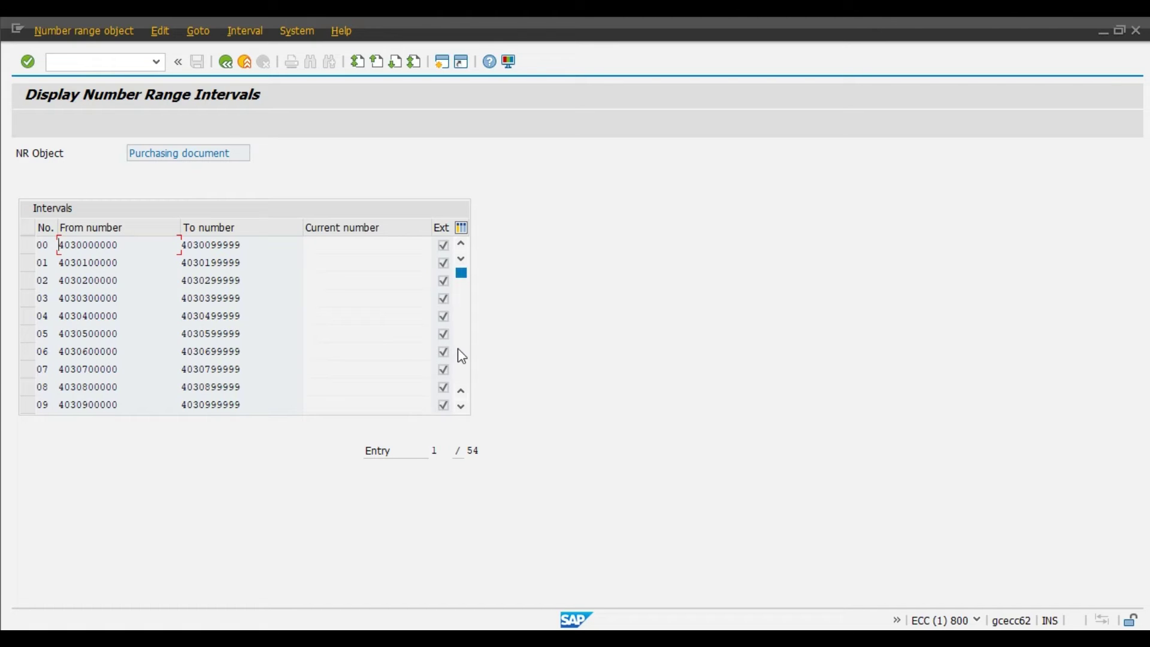
{"action": "left_click", "coordinate": [463, 354]}
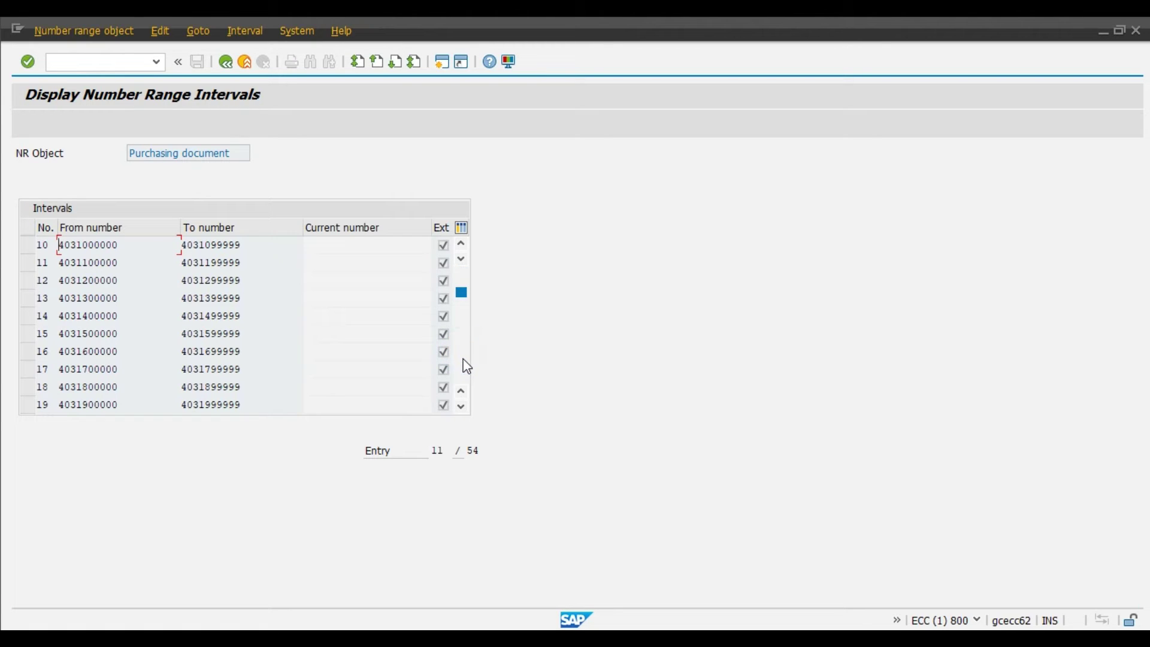
{"action": "left_click", "coordinate": [465, 360]}
{"action": "left_click", "coordinate": [466, 367]}
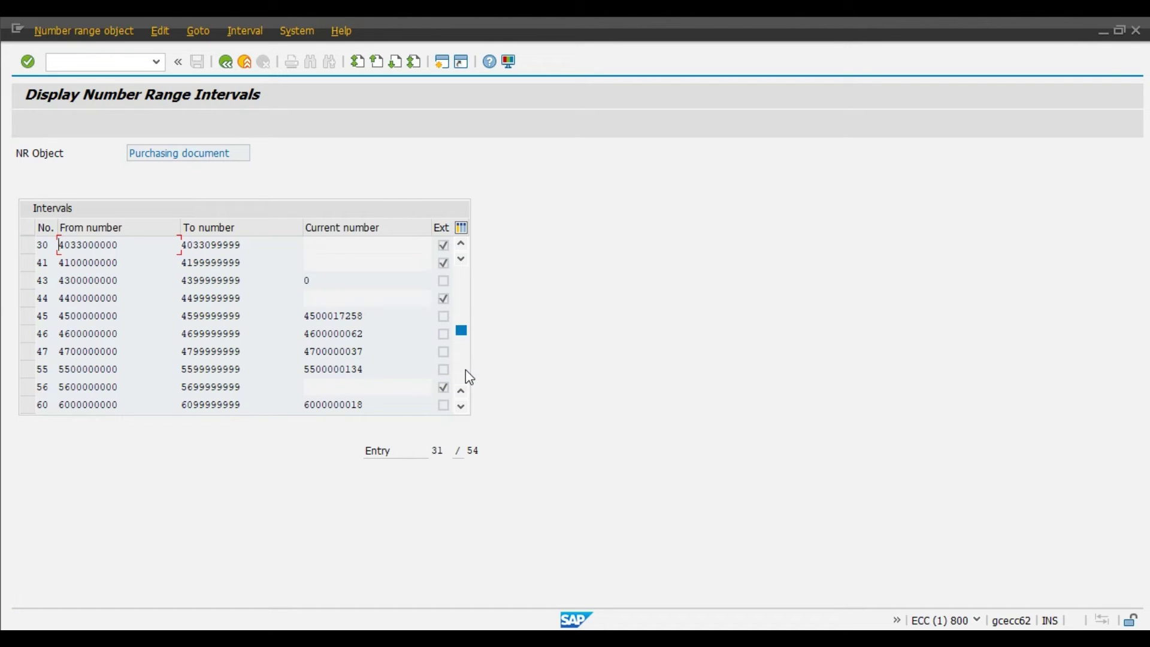
{"action": "left_click", "coordinate": [26, 334]}
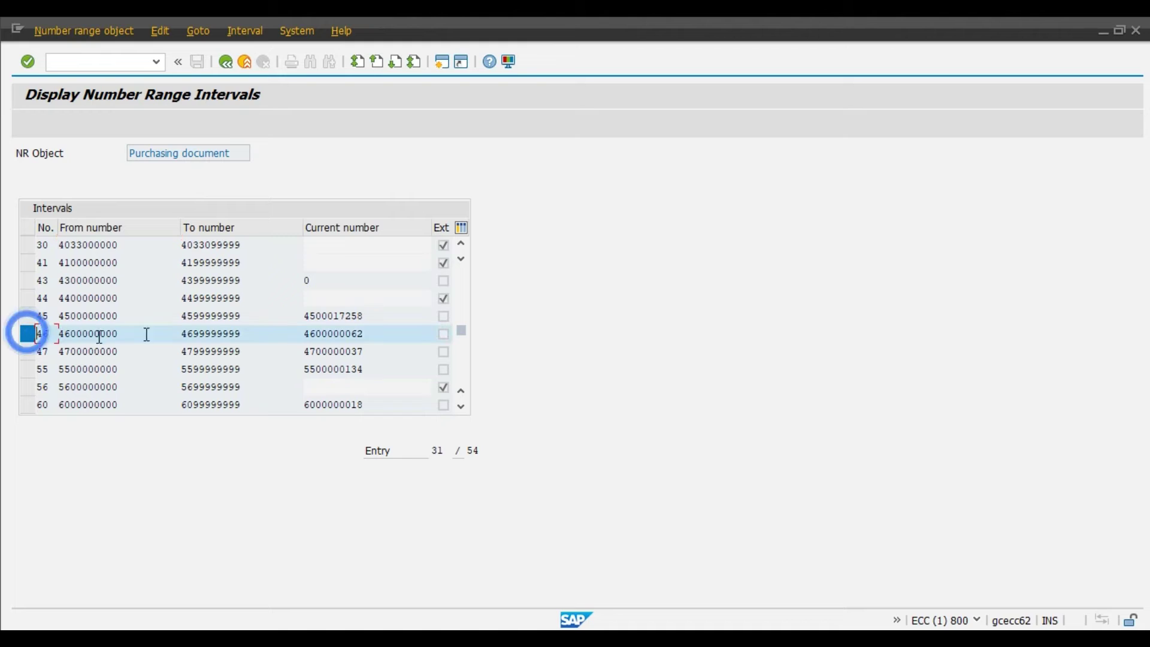
{"action": "double_click", "coordinate": [43, 333]}
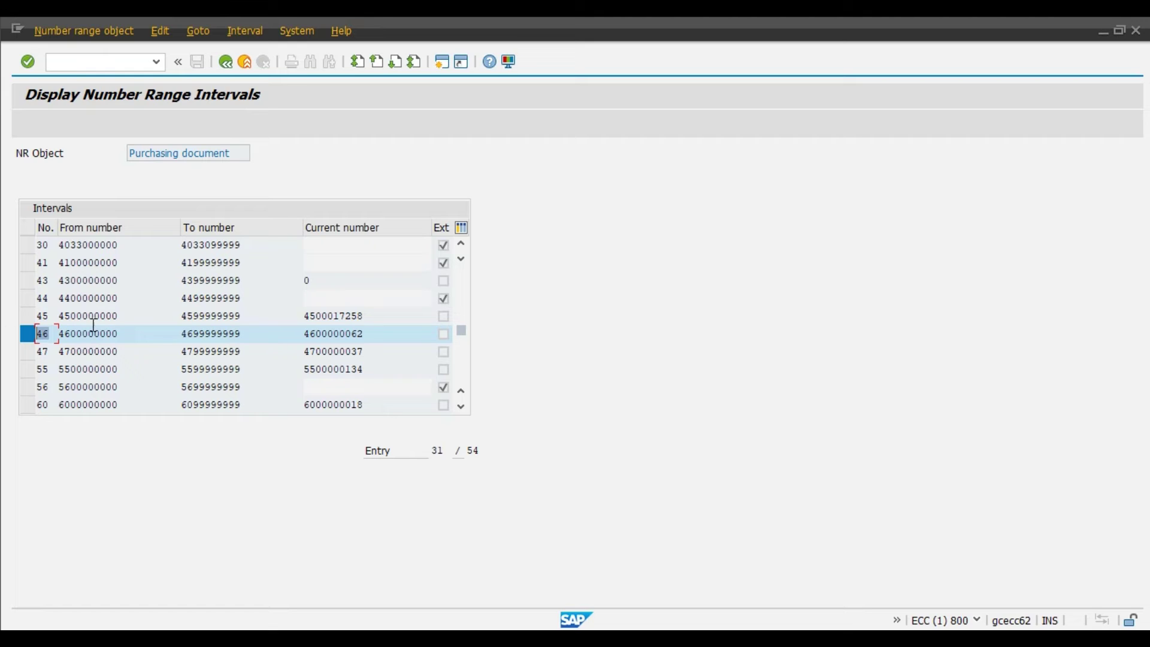
{"action": "left_click", "coordinate": [27, 334]}
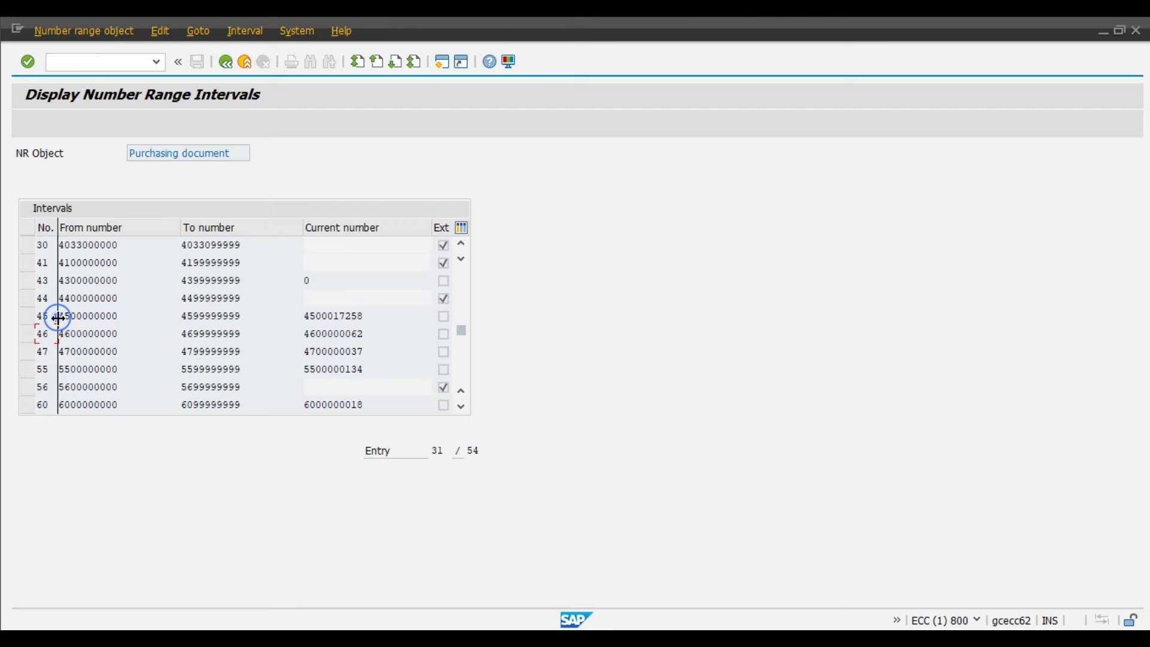
{"action": "left_click_drag", "start_coordinate": [70, 317], "coordinate": [59, 334]}
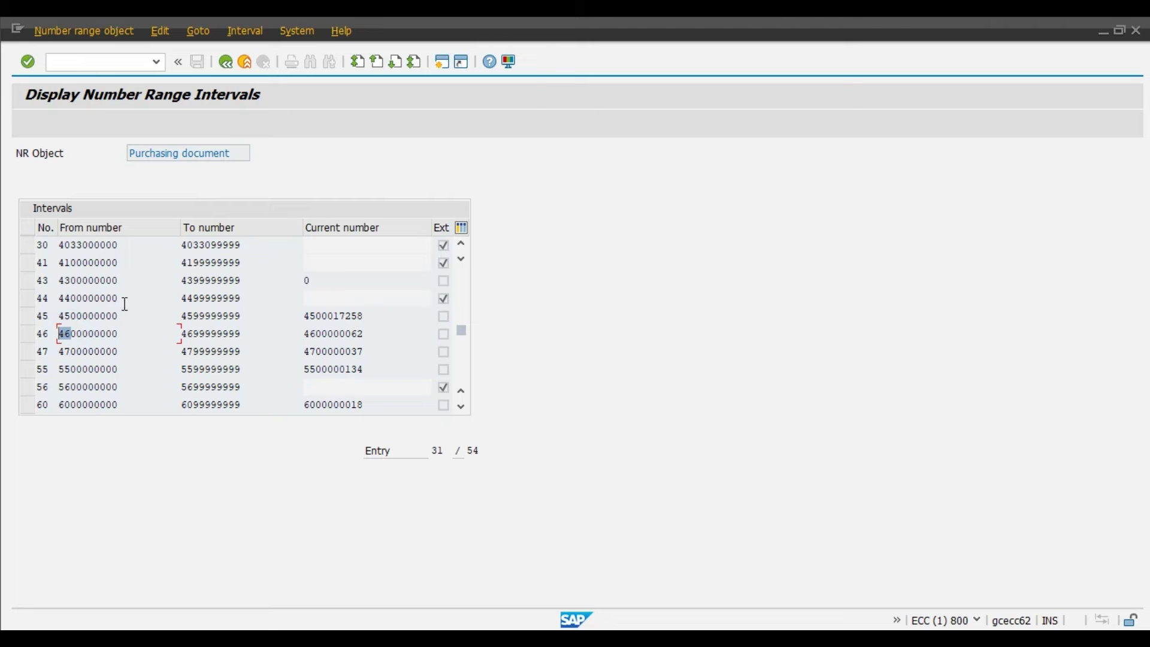
{"action": "left_click", "coordinate": [223, 63]}
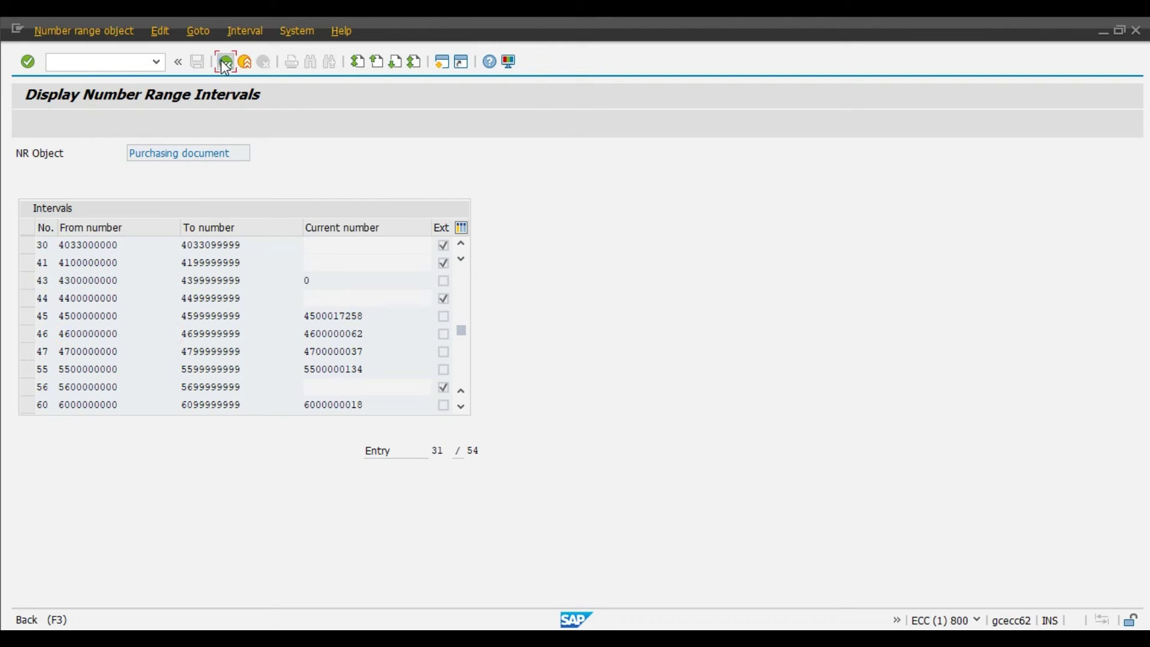
{"action": "left_click", "coordinate": [225, 63]}
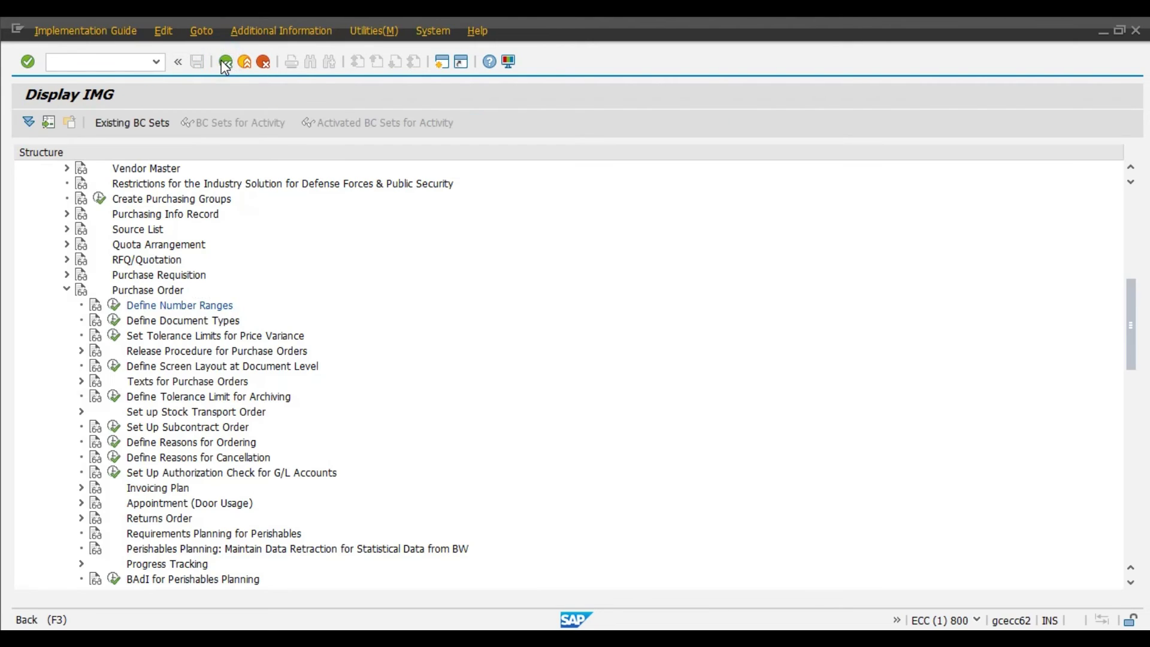
Step: Change document type ZSD's internal number range from 45 to 46, save, and open a new session
{"action": "left_click", "coordinate": [115, 322]}
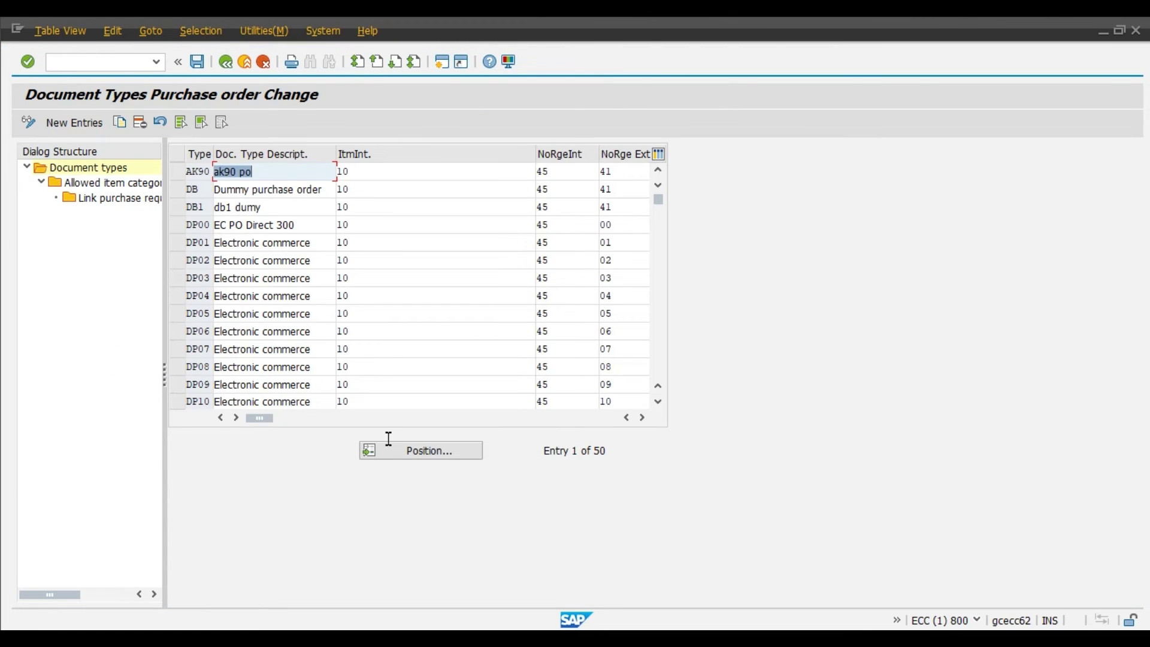
{"action": "left_click", "coordinate": [393, 454]}
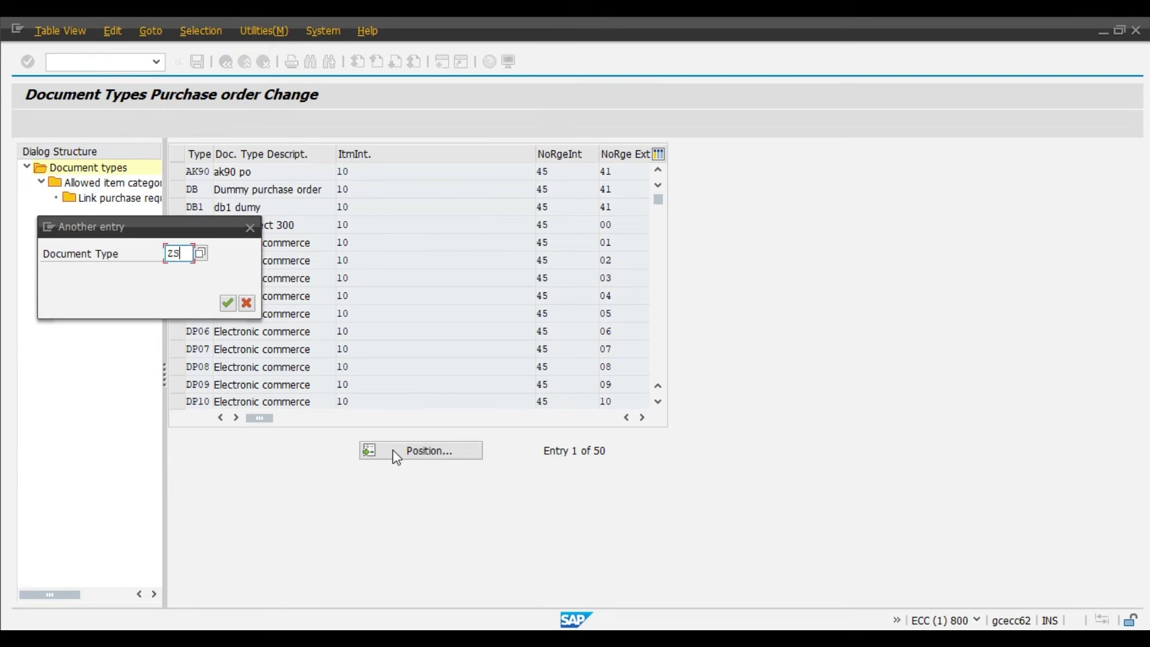
{"action": "key", "text": "Return"}
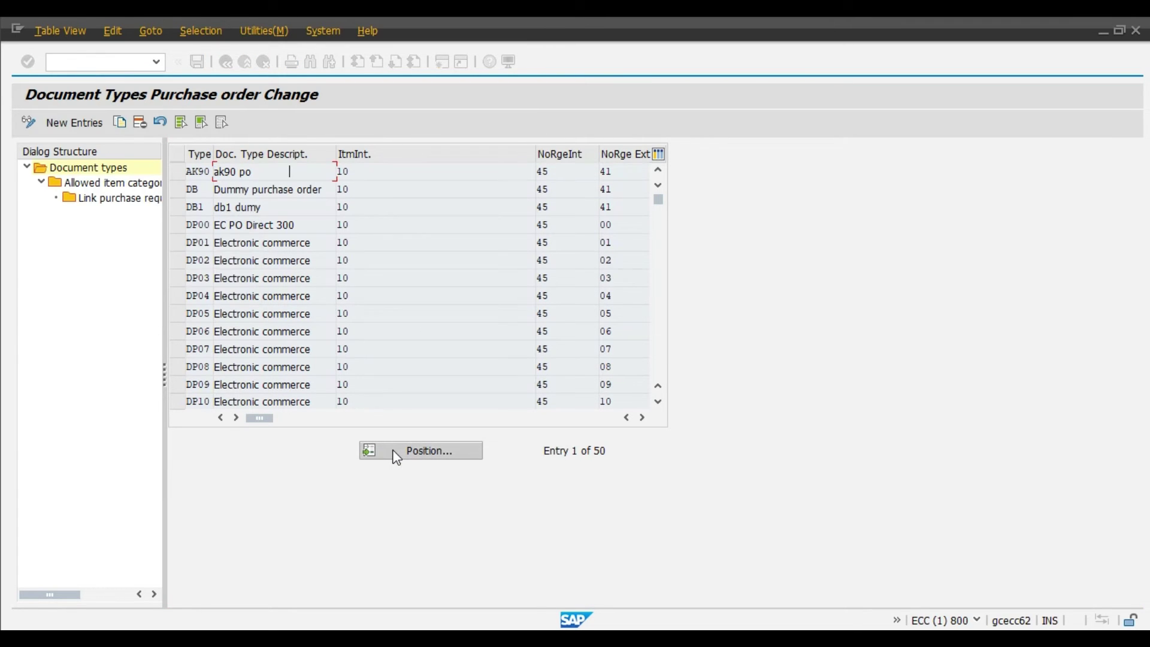
{"action": "left_click", "coordinate": [556, 171]}
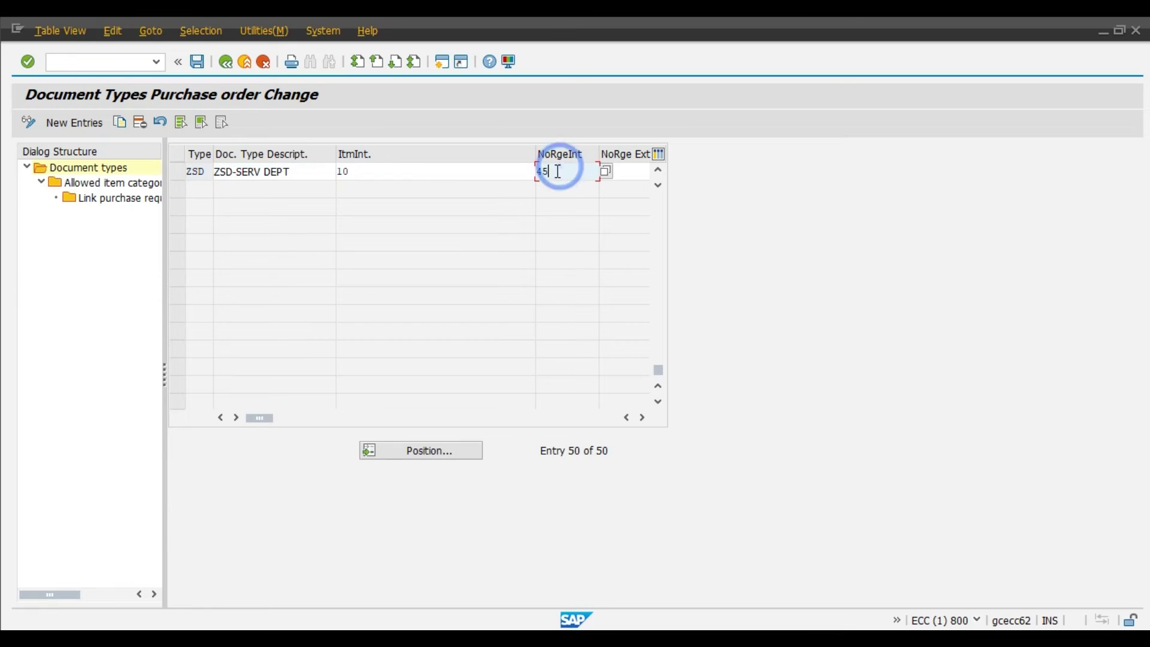
{"action": "key", "text": "BackSpace"}
{"action": "type", "text": "6"}
{"action": "double_click", "coordinate": [555, 172]}
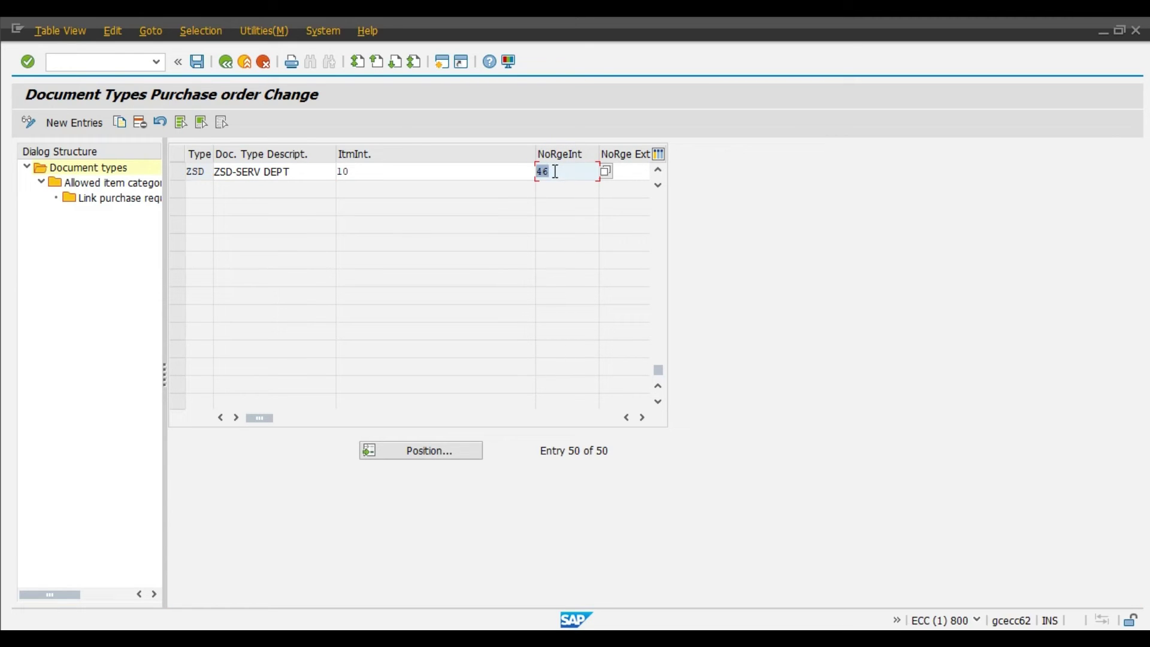
{"action": "left_click", "coordinate": [198, 62]}
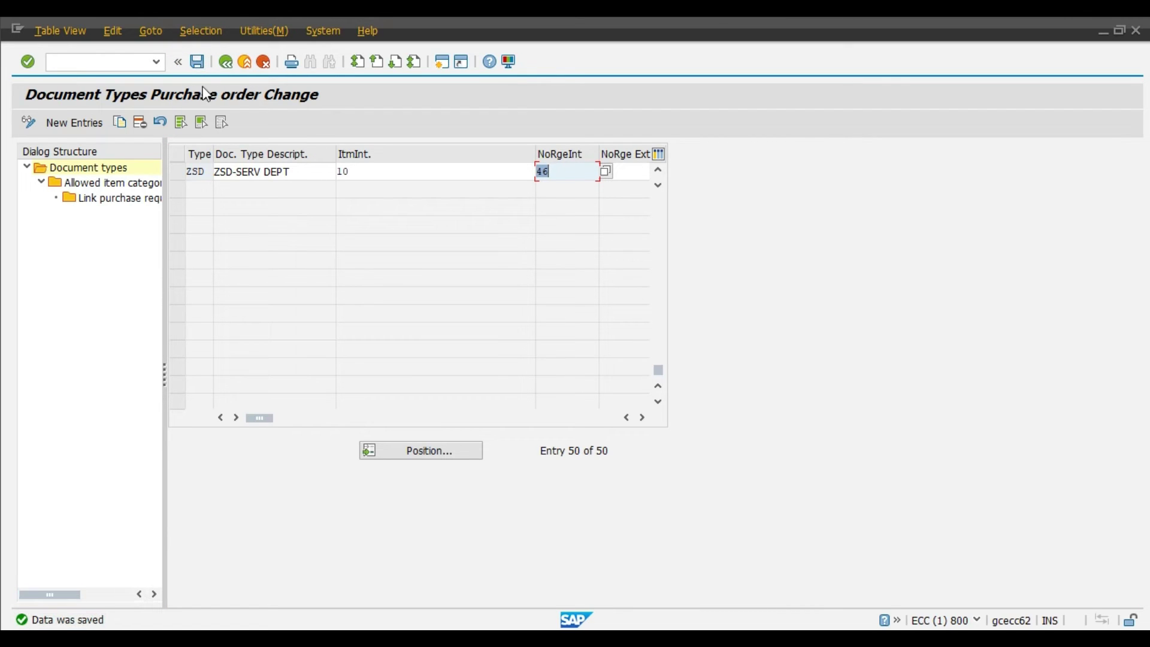
{"action": "left_click", "coordinate": [442, 61]}
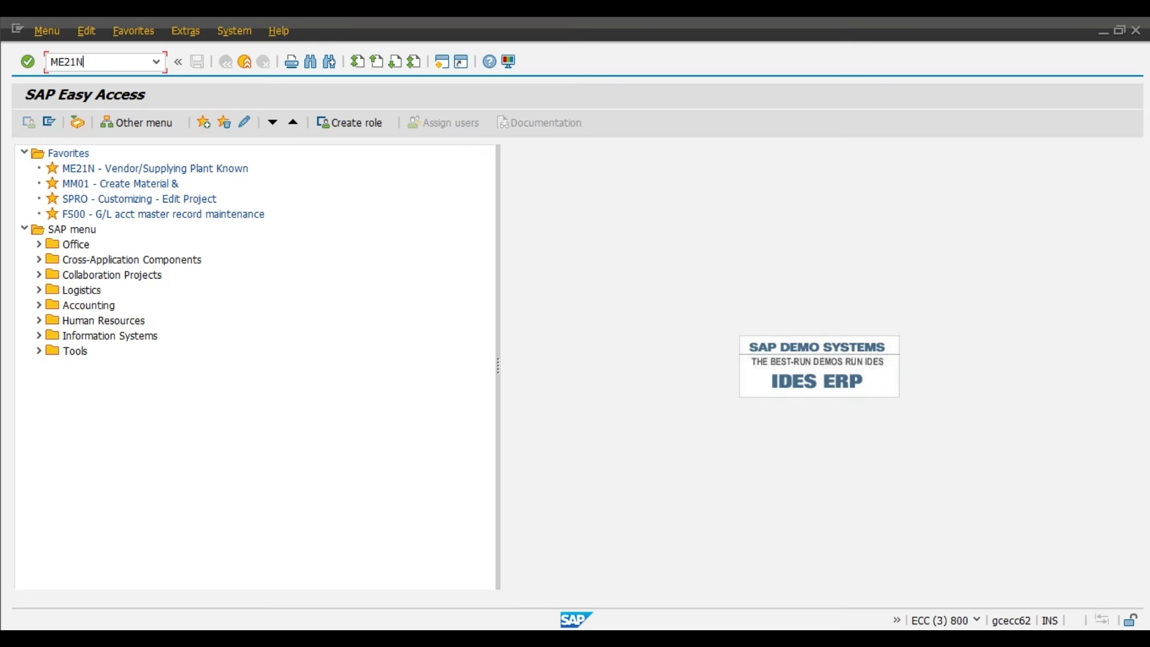
Step: Start a purchase order with ME21N using order type ZPD - PURCHASING DPT
{"action": "type", "text": "ME21N"}
{"action": "key", "text": "Return"}
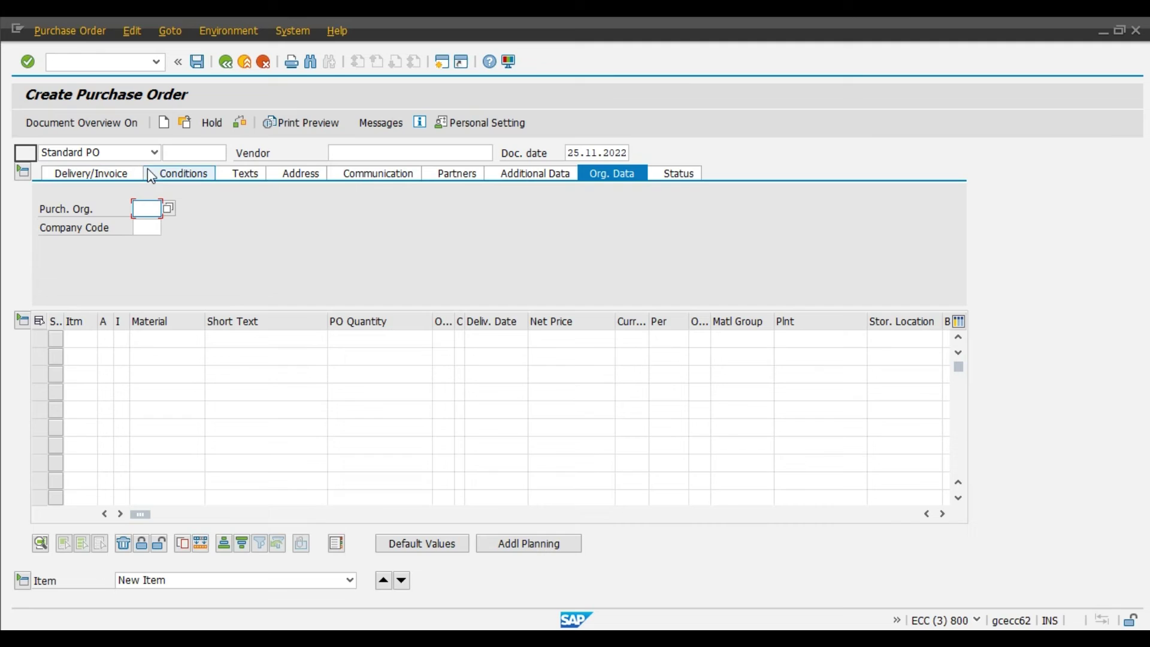
{"action": "left_click", "coordinate": [155, 152]}
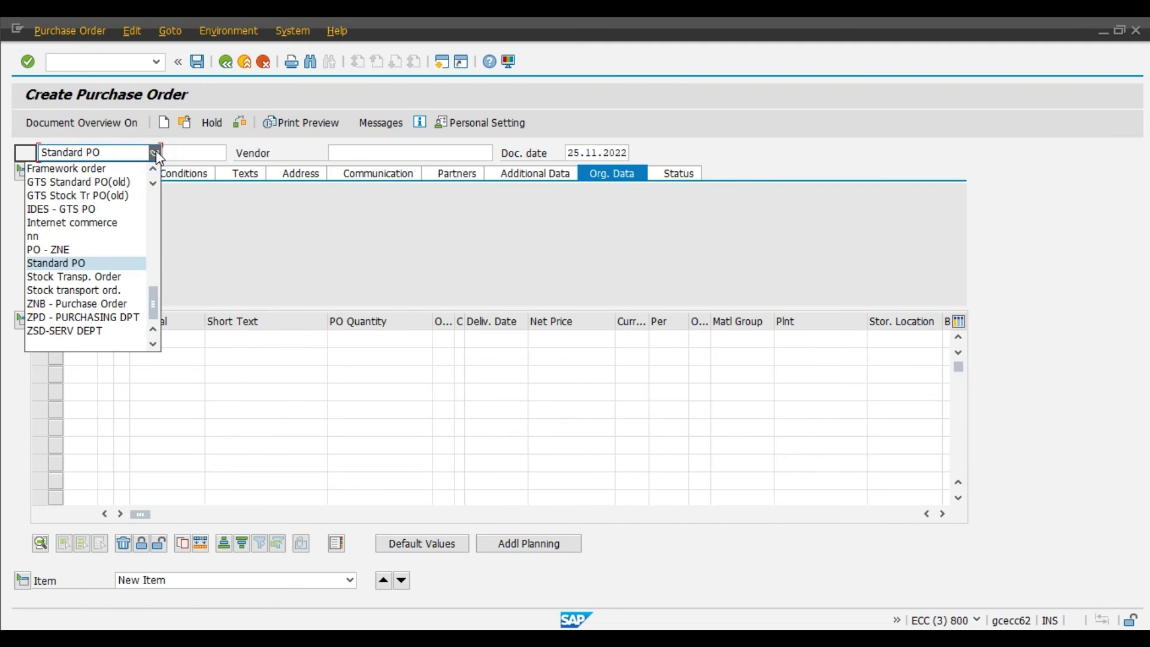
{"action": "left_click", "coordinate": [84, 318]}
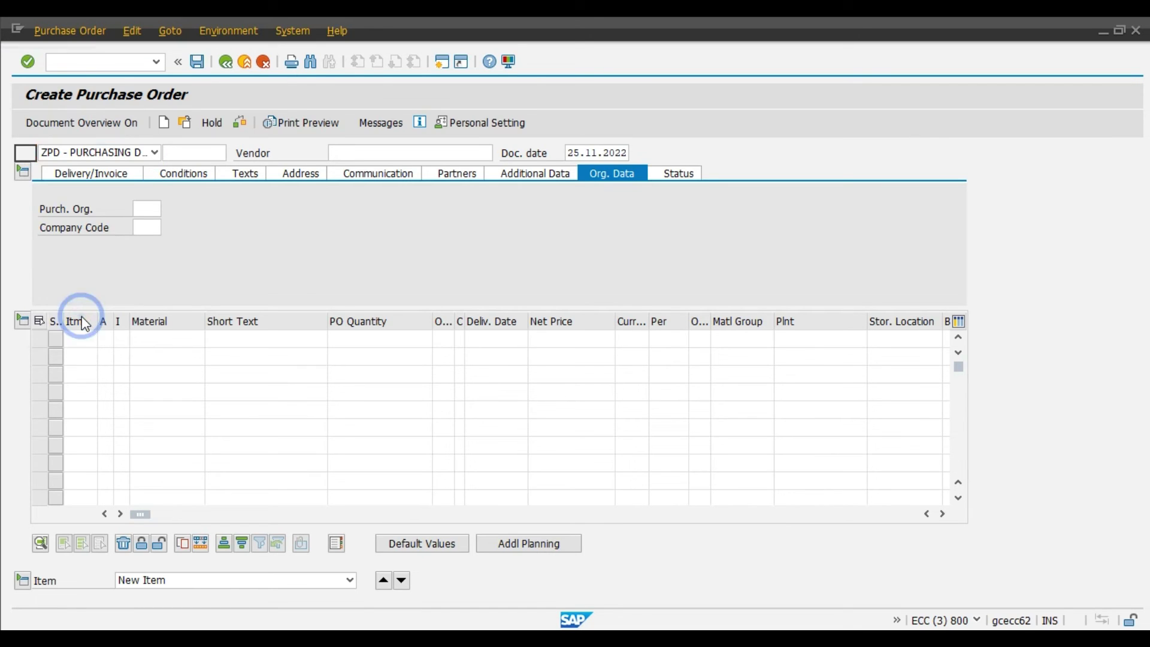
Step: Enter vendor 1000, purchasing org 1000, purchasing group 100 and company code 1000
{"action": "left_click", "coordinate": [352, 151]}
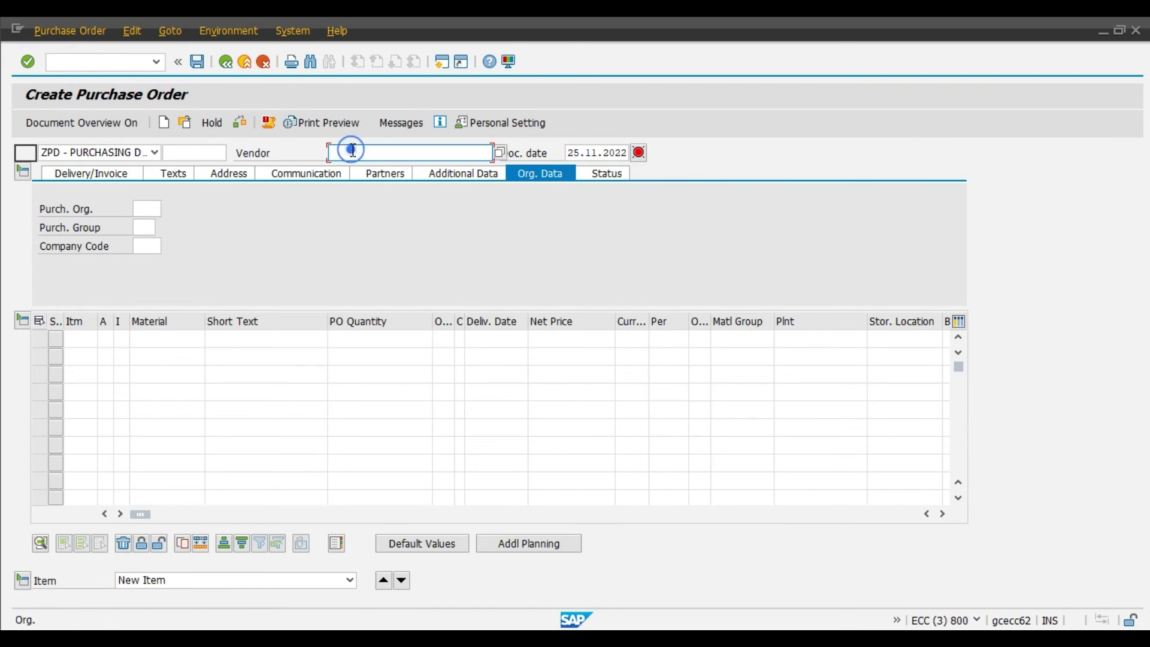
{"action": "type", "text": "1"}
{"action": "left_click", "coordinate": [344, 168]}
{"action": "key", "text": "Return"}
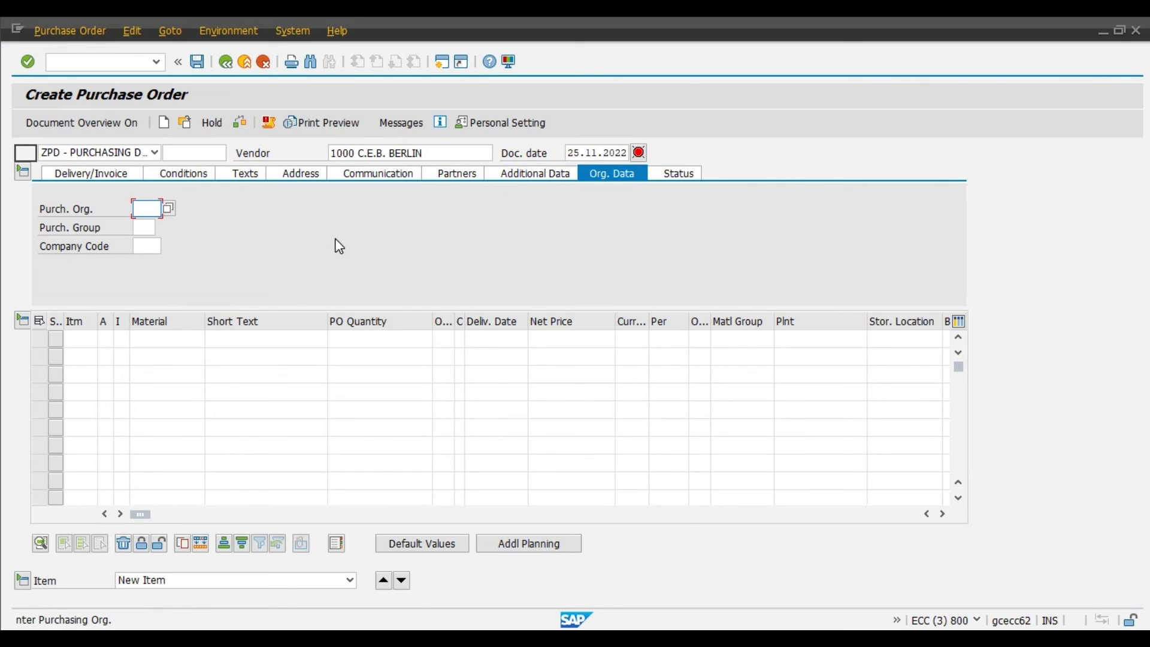
{"action": "type", "text": "1000"}
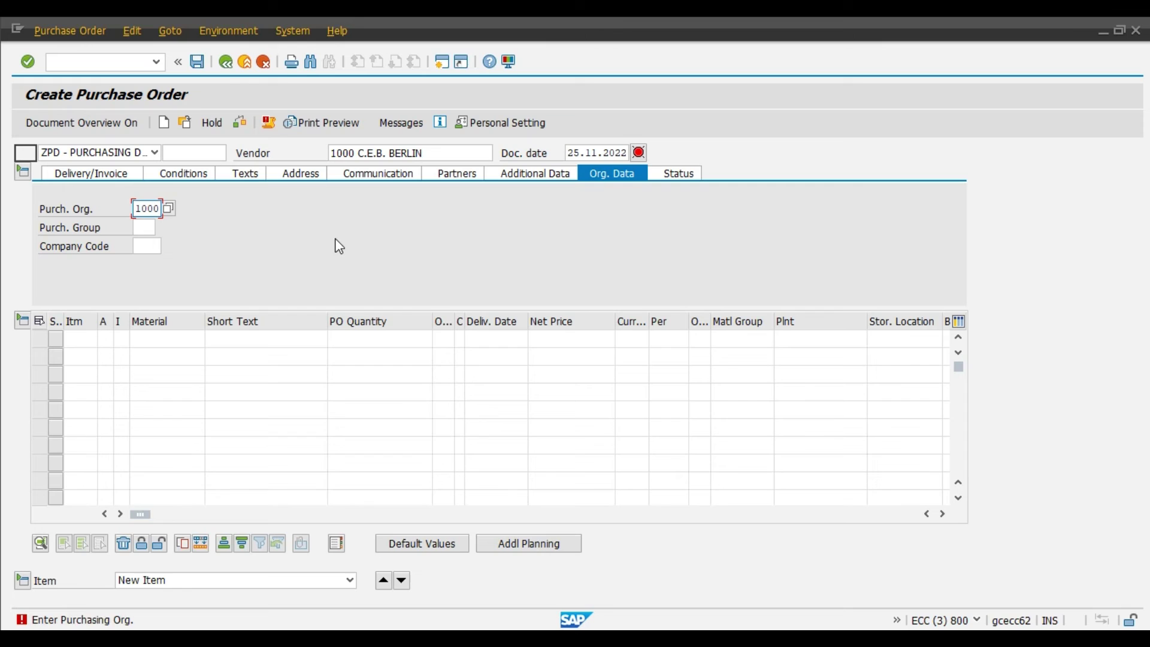
{"action": "left_click", "coordinate": [147, 228]}
{"action": "type", "text": "100"}
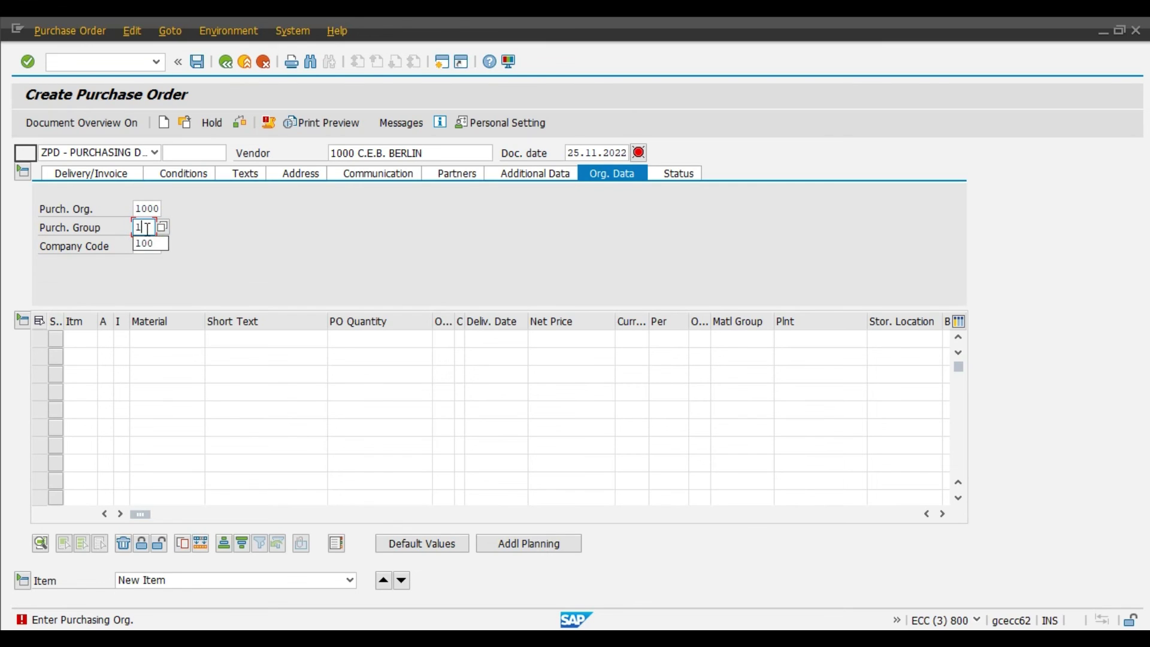
{"action": "left_click", "coordinate": [153, 249]}
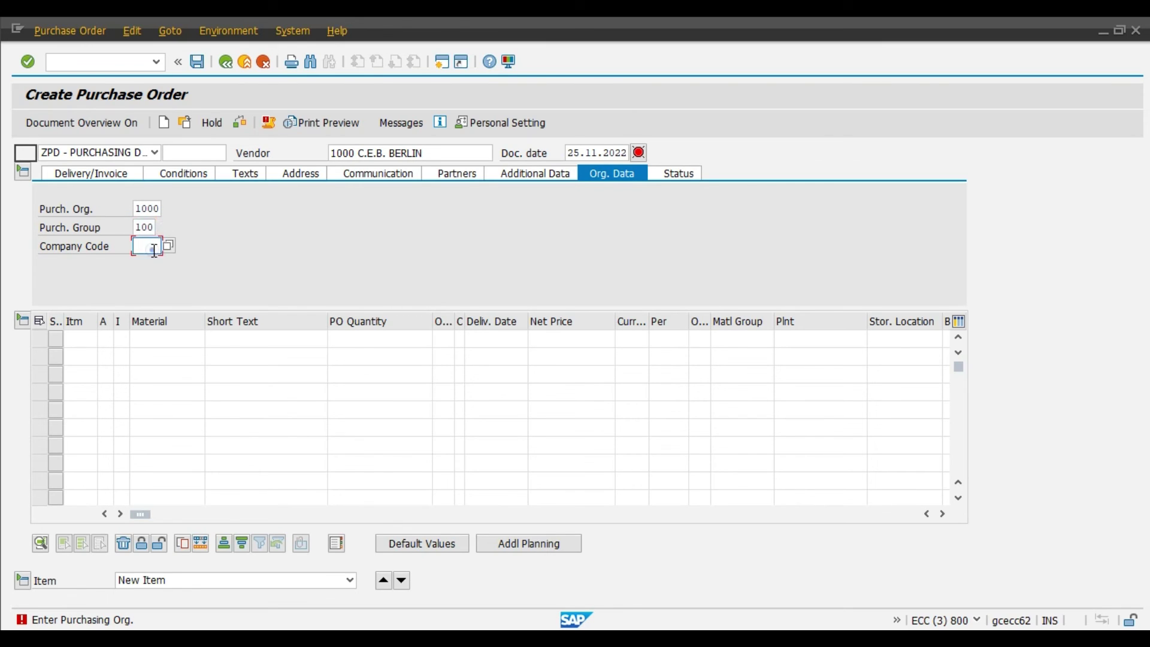
{"action": "type", "text": "1000"}
{"action": "left_click", "coordinate": [153, 339]}
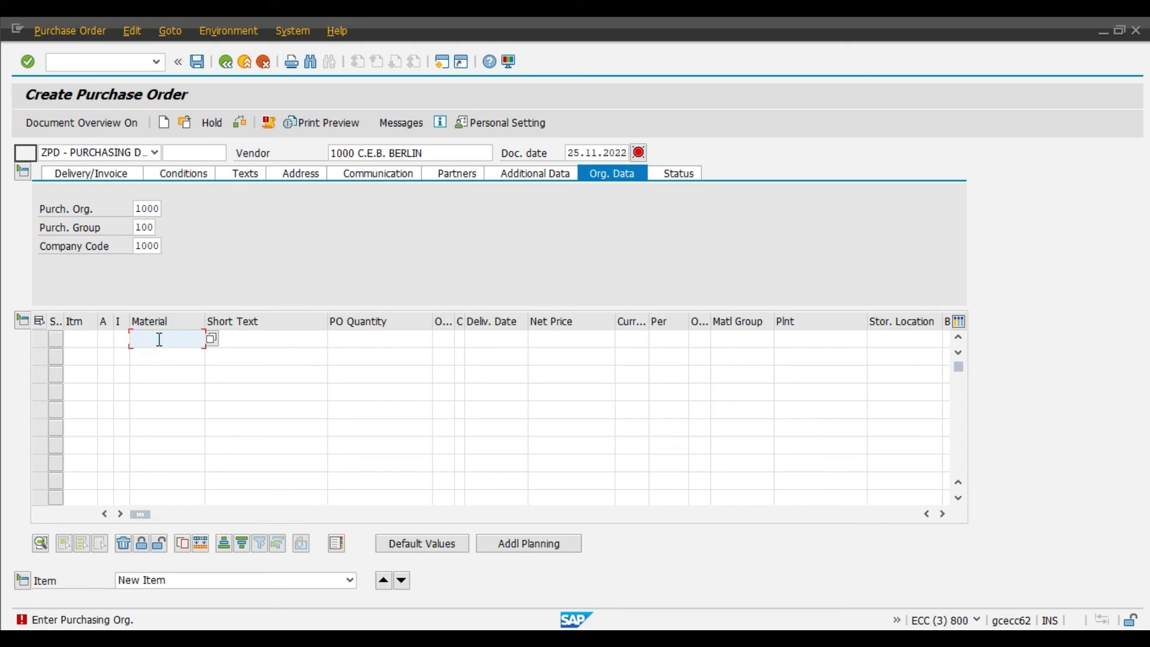
Step: Add an item of 10 units of material 100-100 at plant 1000 and save the purchase order
{"action": "type", "text": "1"}
{"action": "key", "text": "Down"}
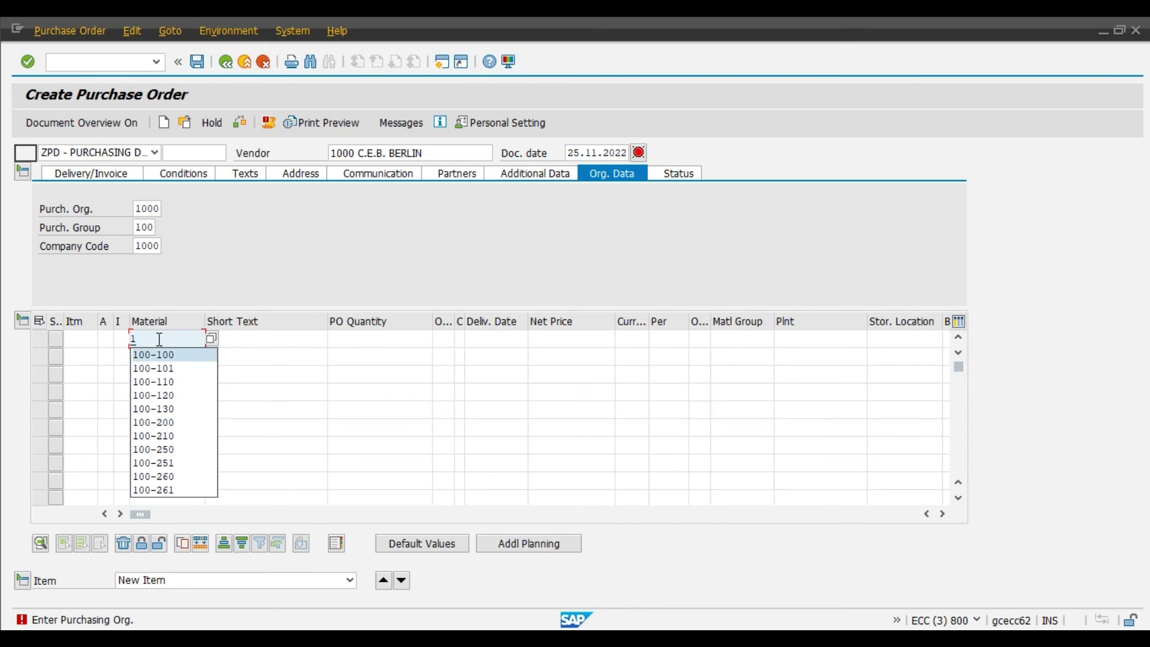
{"action": "key", "text": "Return"}
{"action": "key", "text": "Tab"}
{"action": "key", "text": "Tab"}
{"action": "type", "text": "10"}
{"action": "key", "text": "Tab"}
{"action": "key", "text": "Tab"}
{"action": "key", "text": "Tab"}
{"action": "key", "text": "Tab"}
{"action": "key", "text": "Tab"}
{"action": "key", "text": "Tab"}
{"action": "key", "text": "Tab"}
{"action": "key", "text": "Tab"}
{"action": "key", "text": "Tab"}
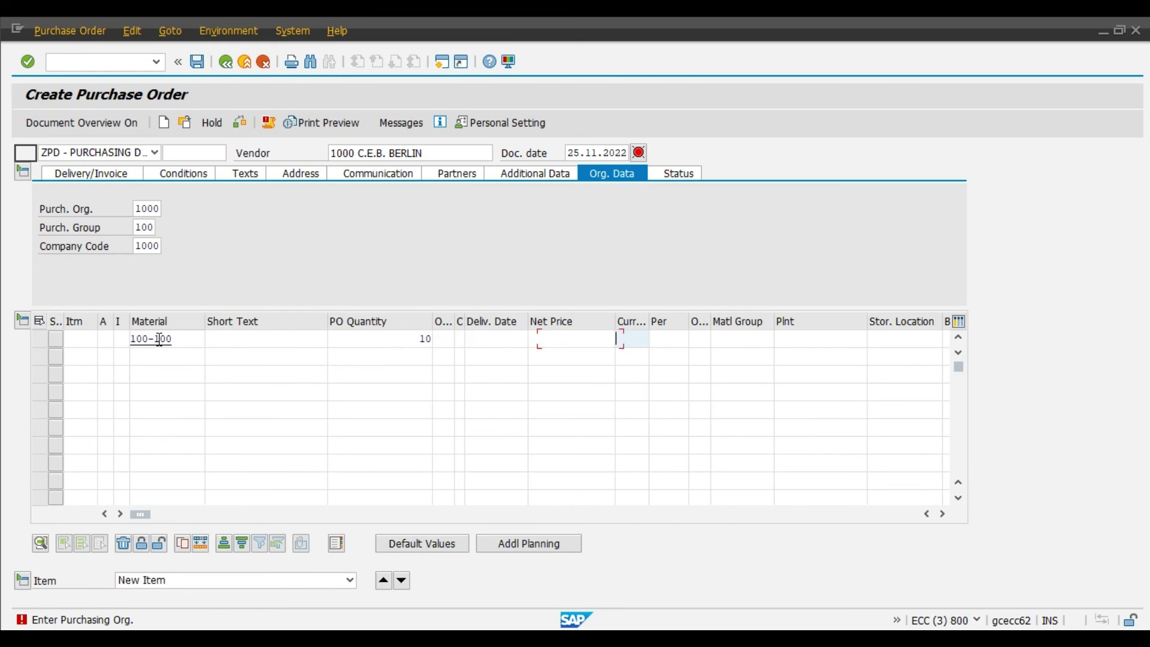
{"action": "type", "text": "1000"}
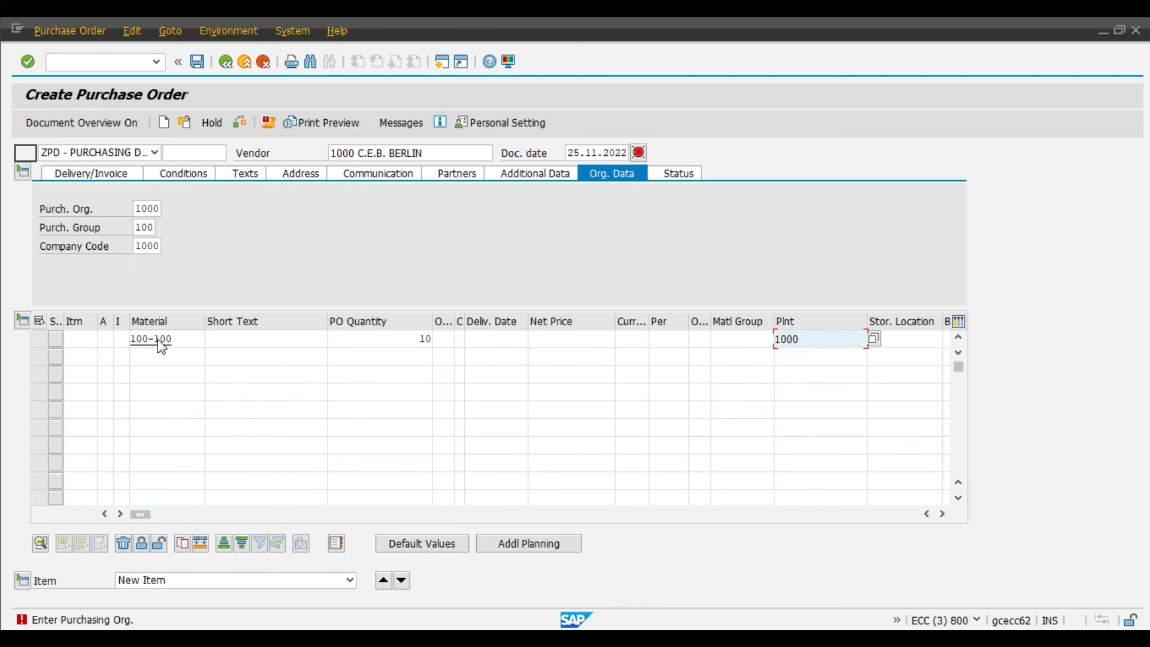
{"action": "key", "text": "Return"}
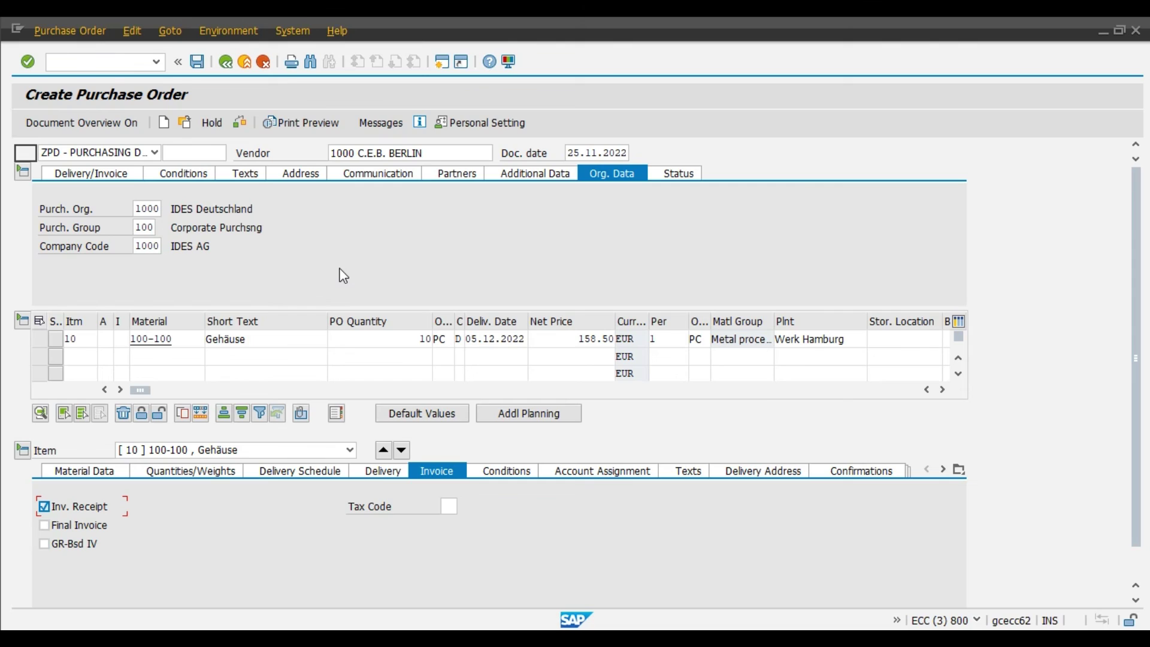
{"action": "left_click", "coordinate": [198, 62]}
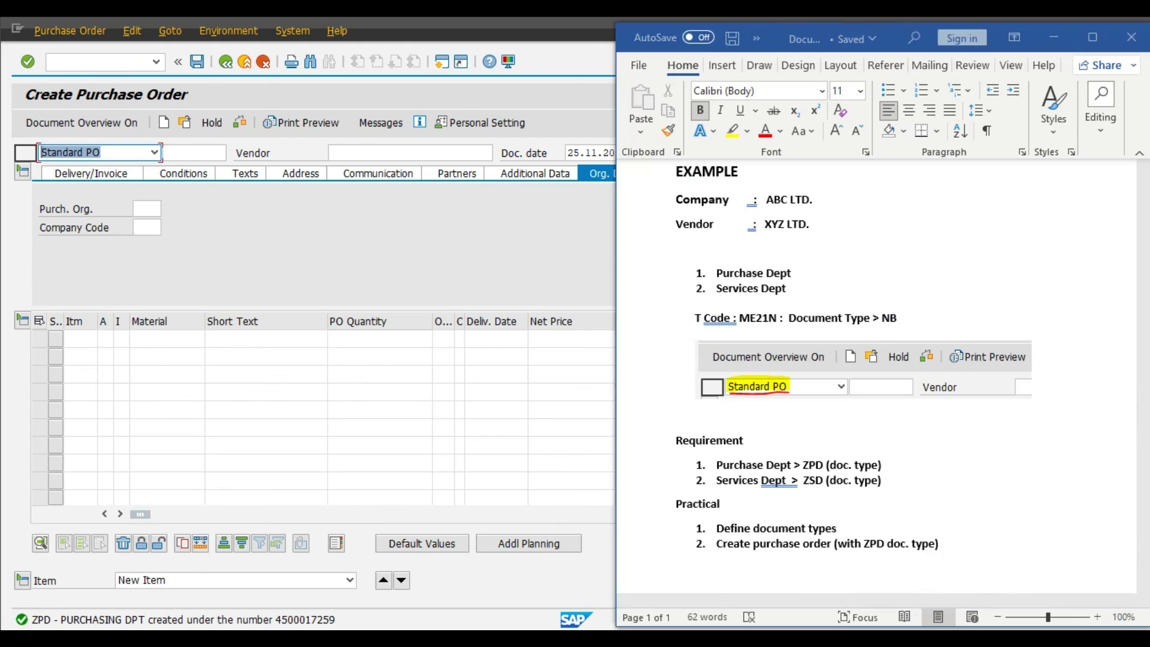
{"action": "left_click", "coordinate": [753, 629]}
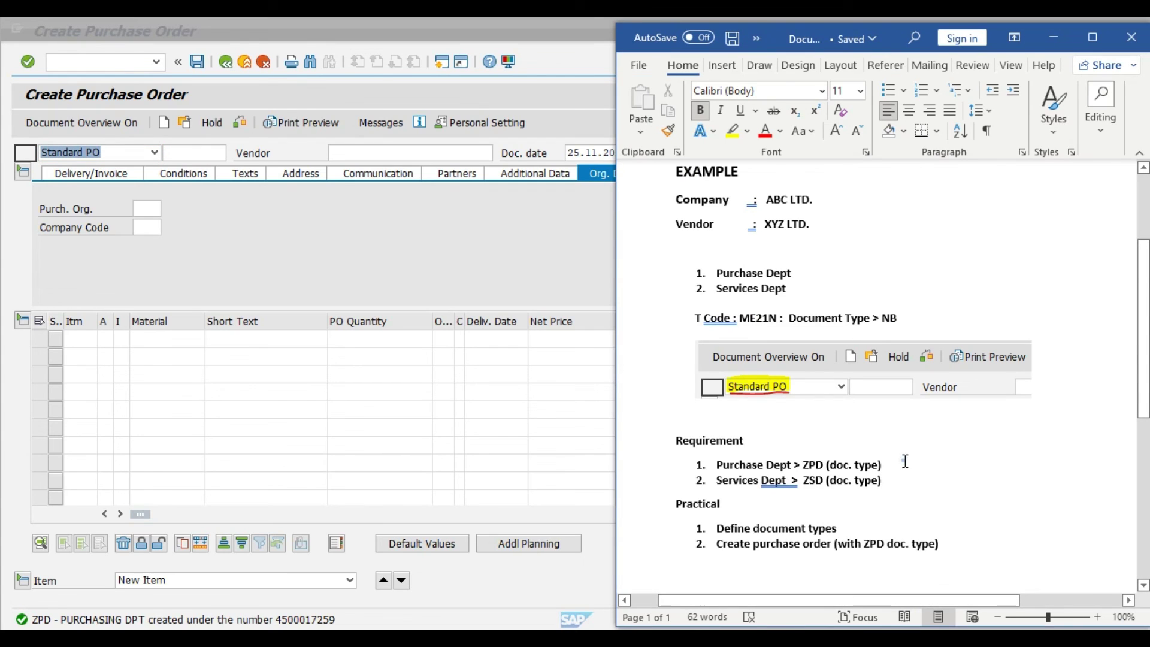
Step: Add '– 45....' after the ZPD requirement line and '- 46....' after the ZSD line in the Word notes
{"action": "left_click", "coordinate": [894, 466]}
{"action": "type", "text": "-- "}
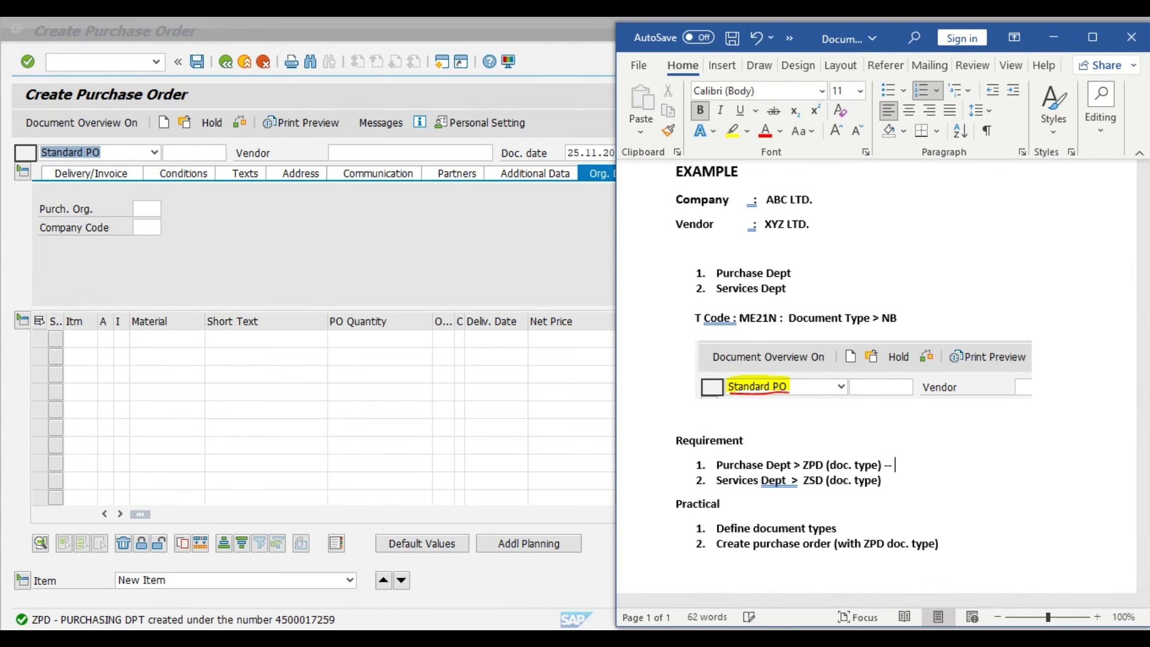
{"action": "type", "text": "45...."}
{"action": "left_click", "coordinate": [887, 481]}
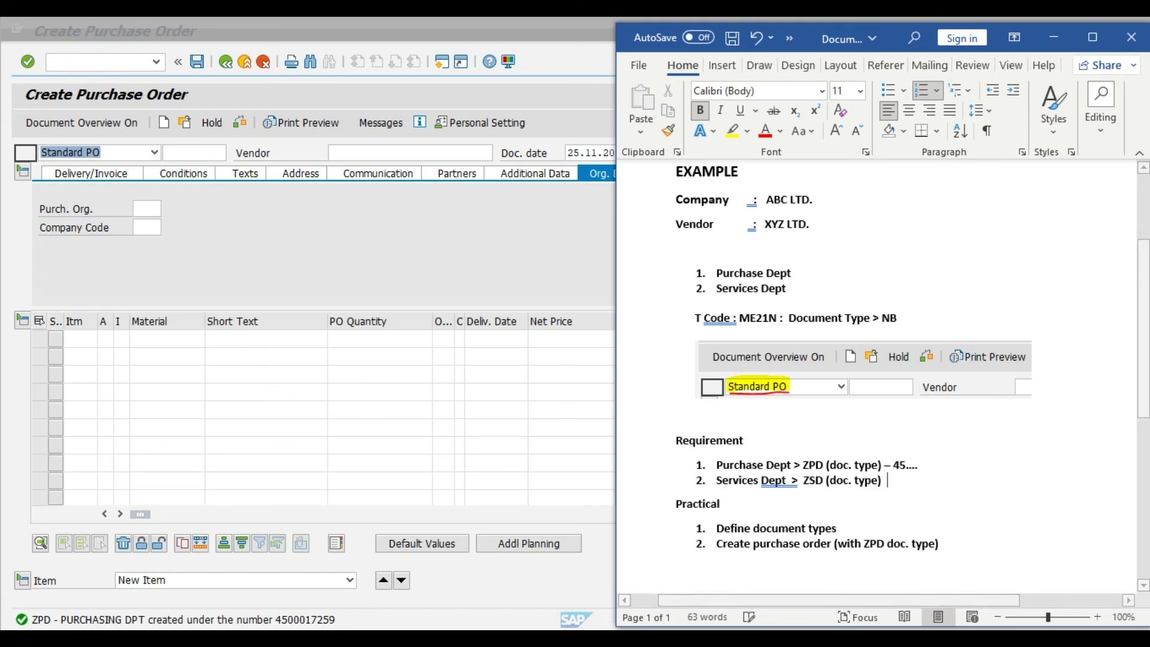
{"action": "type", "text": "-"}
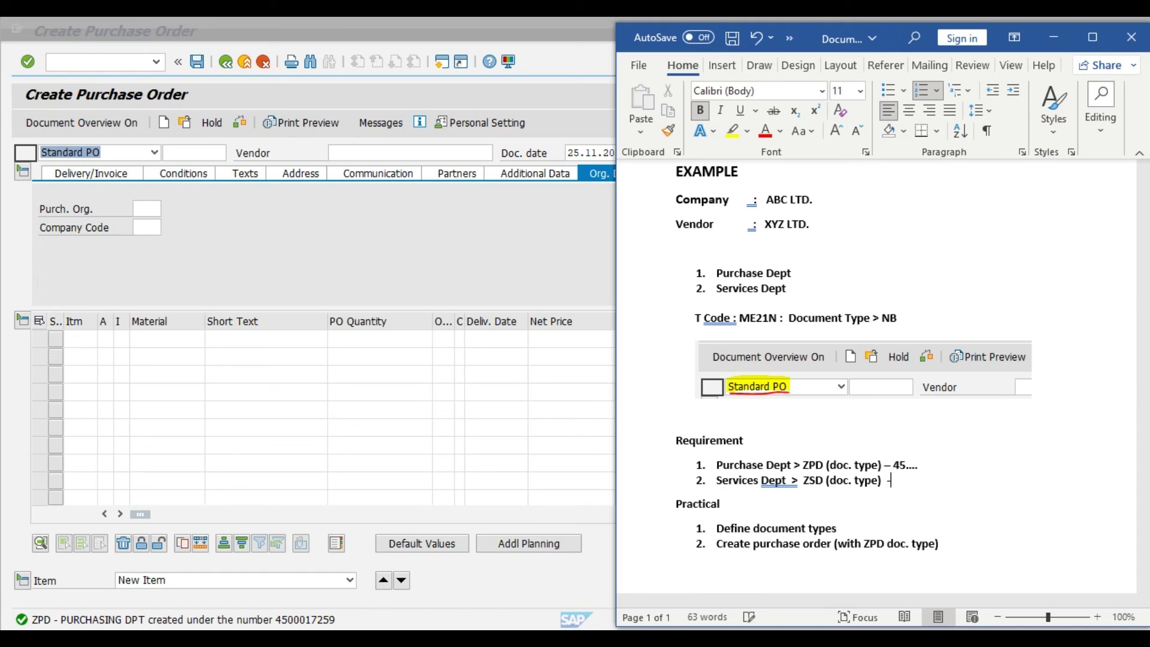
{"action": "type", "text": " 46...."}
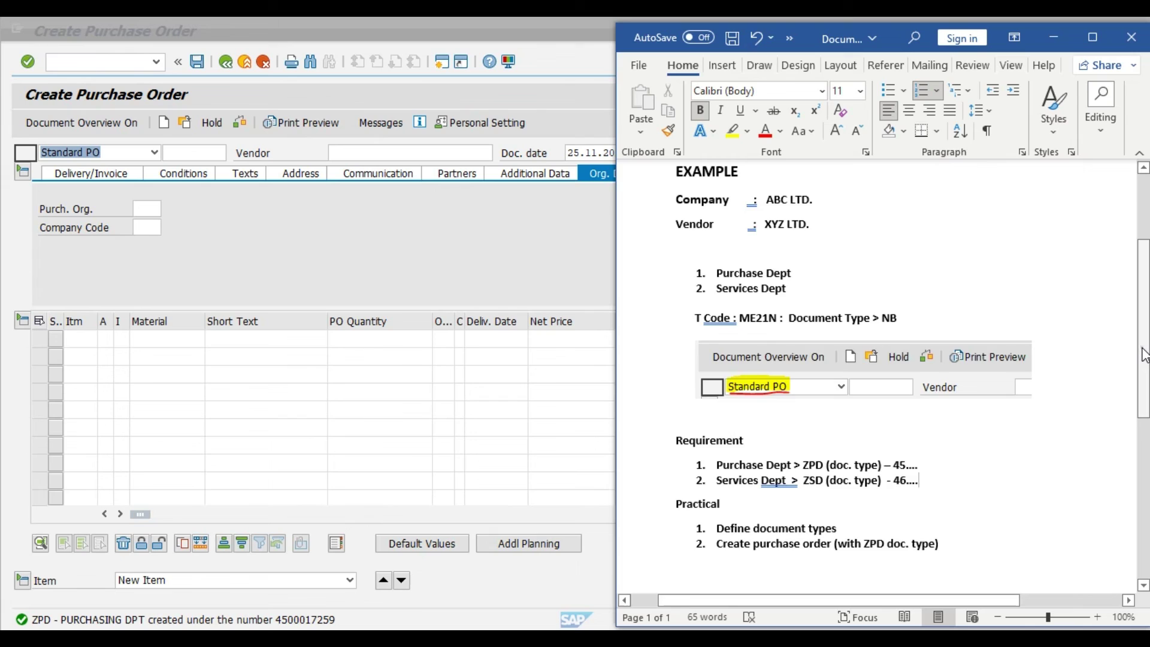
{"action": "left_click_drag", "start_coordinate": [1144, 356], "coordinate": [1145, 274]}
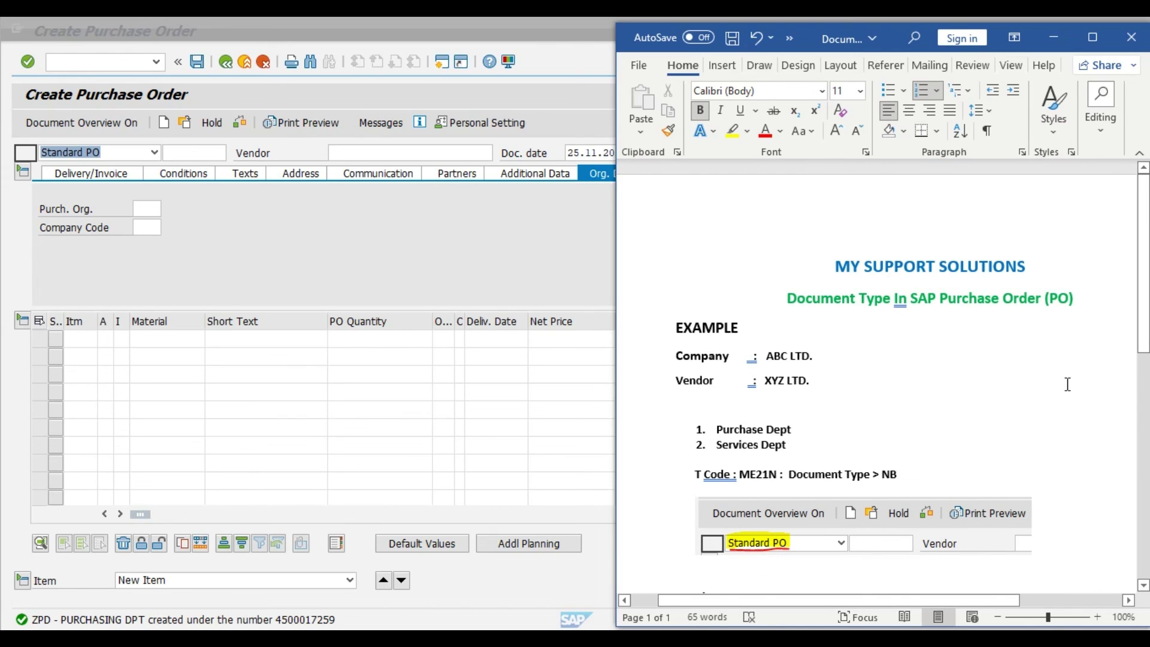